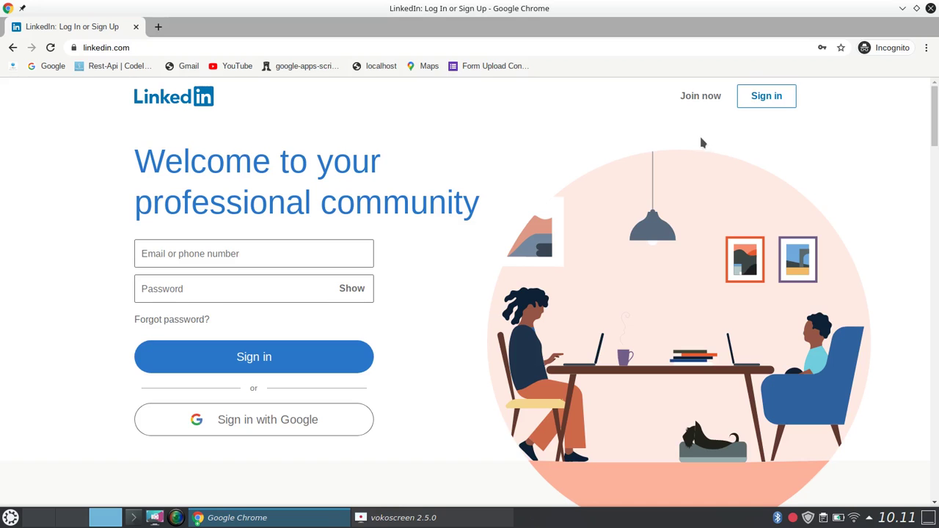
# Open LinkedIn's Join now sign-up form and focus its empty e-mail field.
pyautogui.click(702, 101)
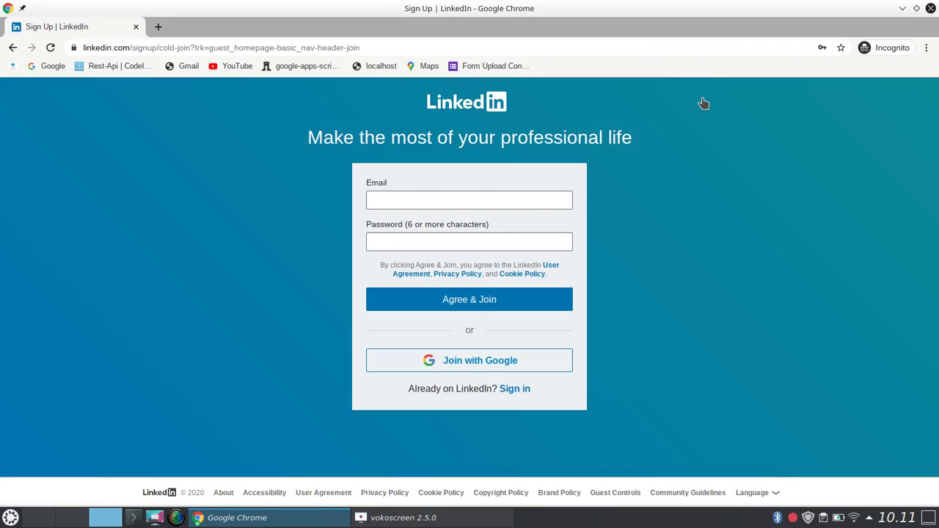
pyautogui.click(12, 47)
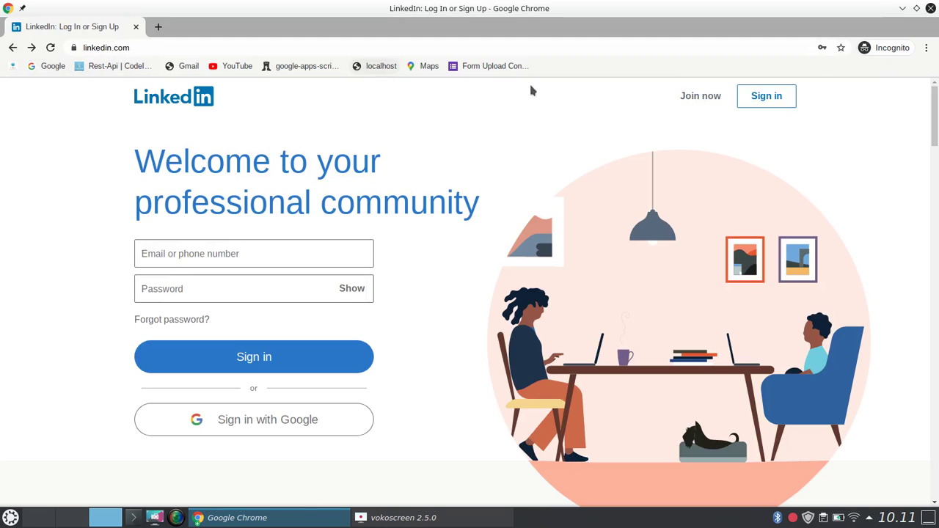
pyautogui.click(701, 97)
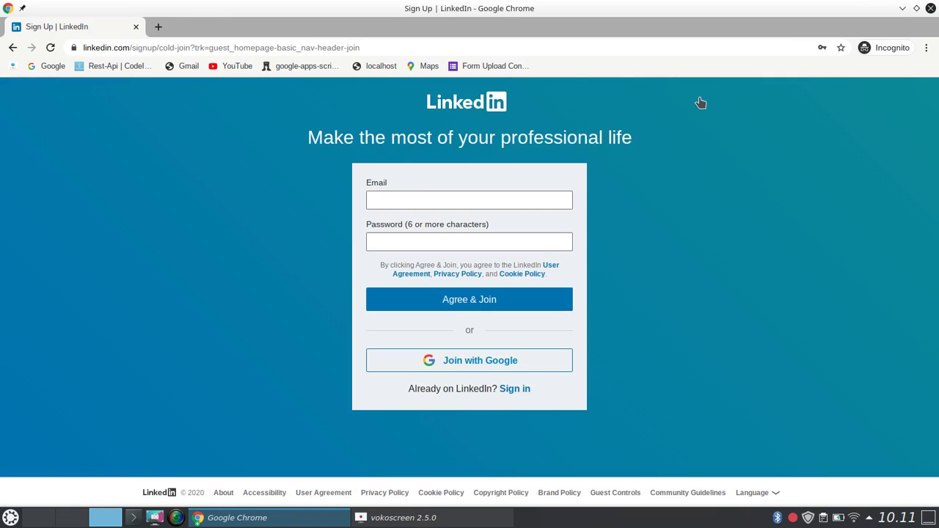
pyautogui.click(548, 199)
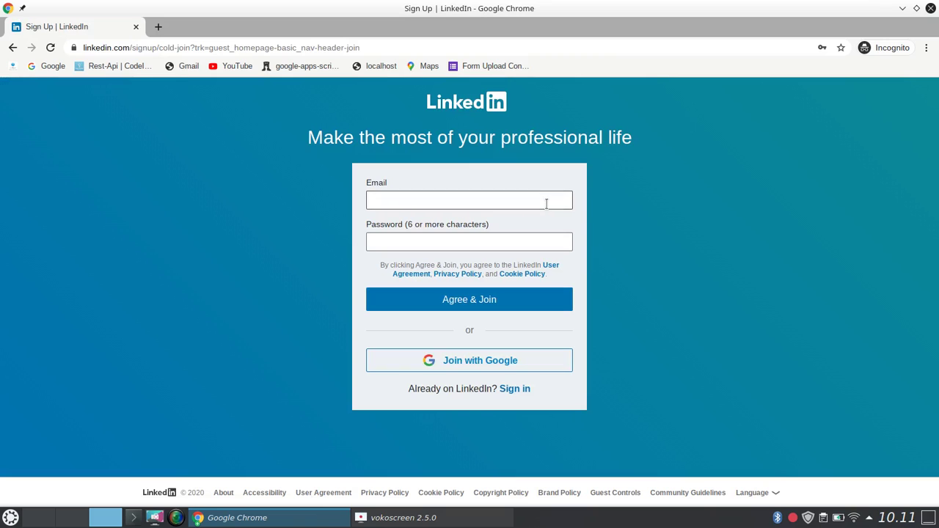
pyautogui.click(688, 228)
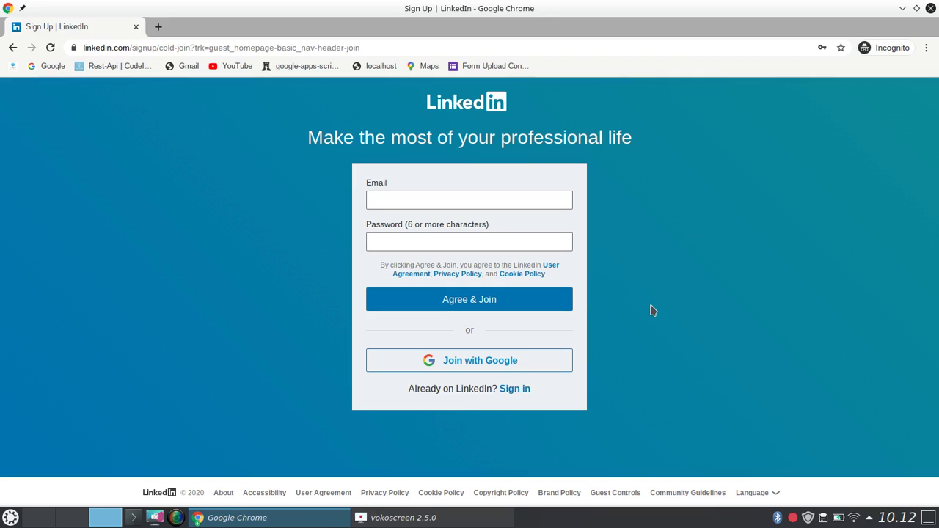
# Link the sign-up to Google by signing in with the Google account's e-mail and password.
pyautogui.click(510, 366)
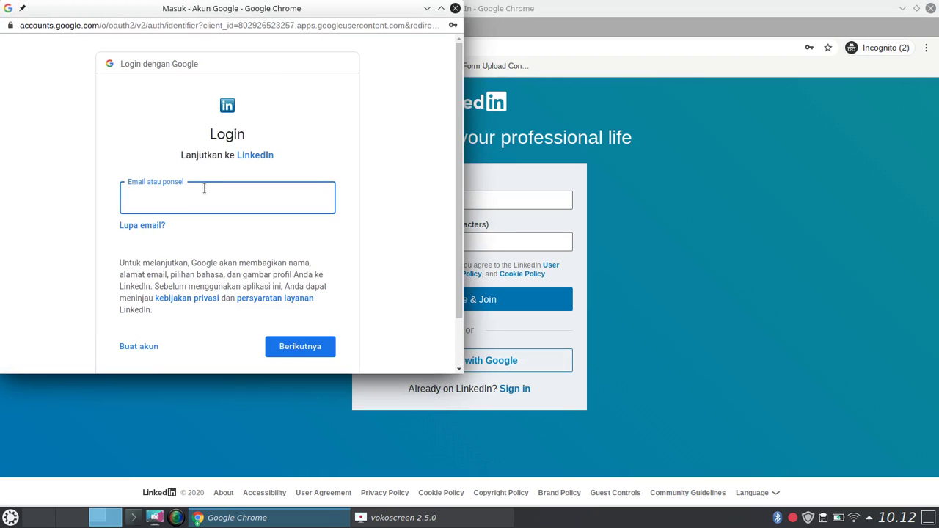
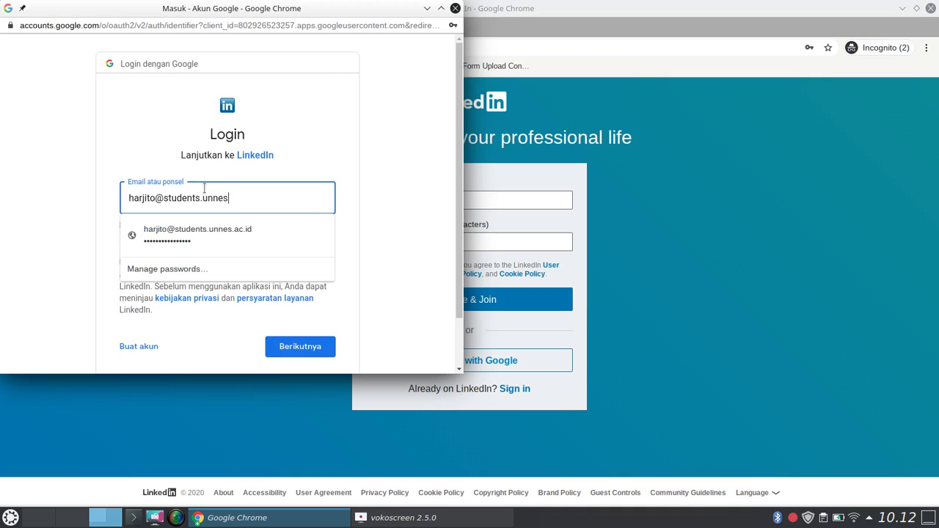
pyautogui.click(349, 198)
pyautogui.click(301, 348)
pyautogui.write('••••••')
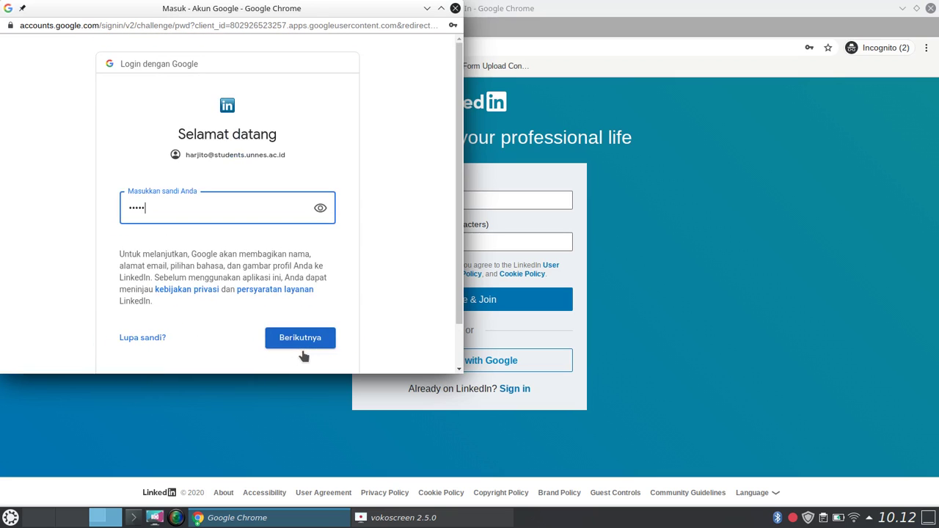
pyautogui.write('••••••••••')
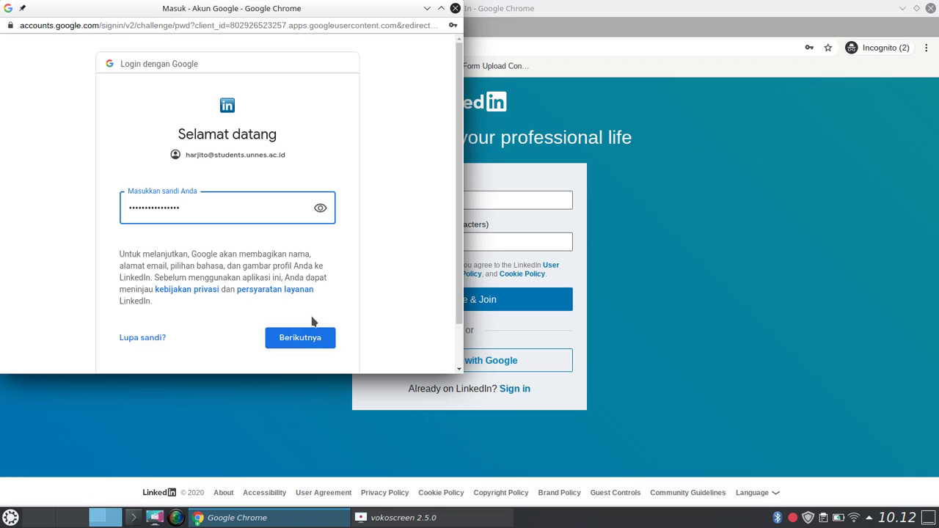
pyautogui.click(296, 338)
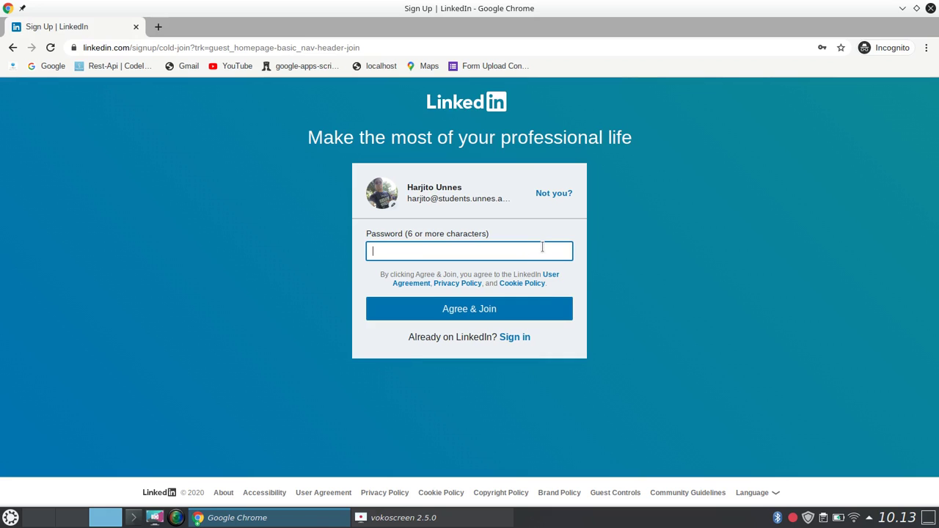
# Enter a LinkedIn account password and choose Agree & Join to create the account.
pyautogui.click(542, 251)
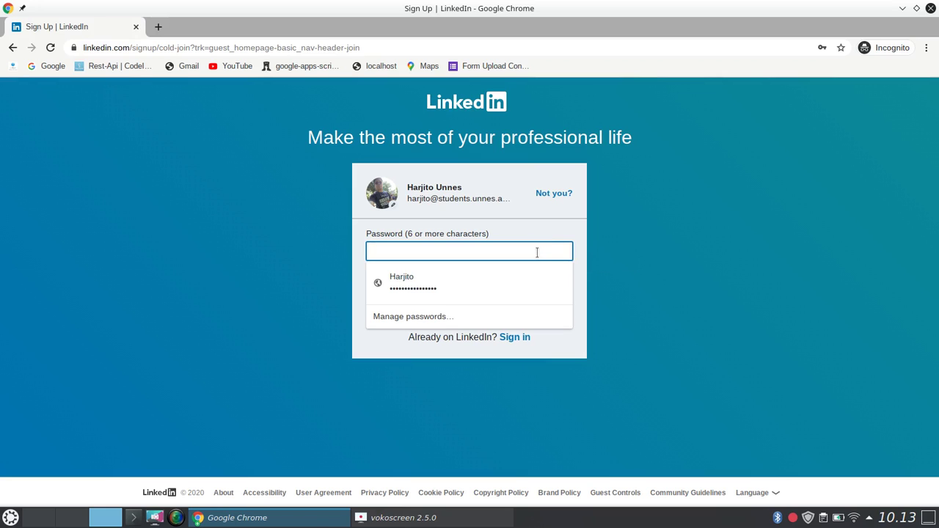
pyautogui.write('•')
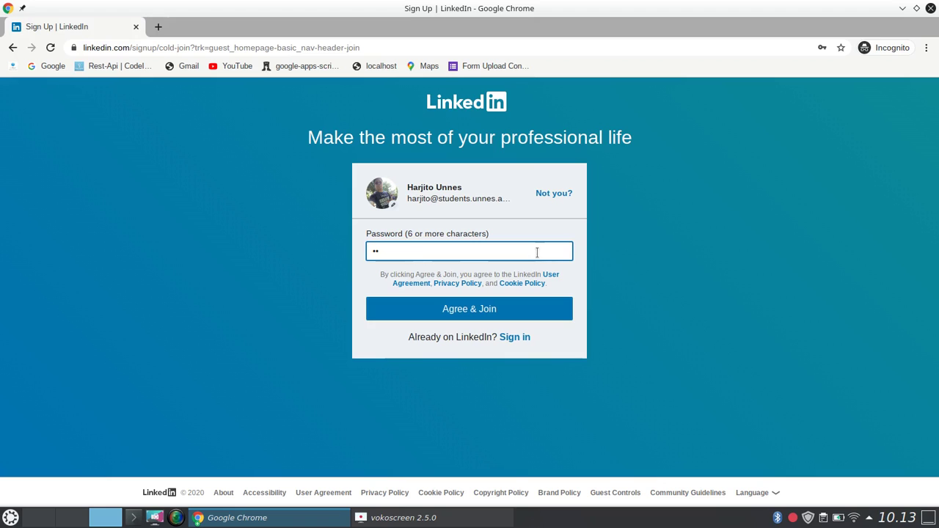
pyautogui.write('••••••••••••••')
pyautogui.click(496, 311)
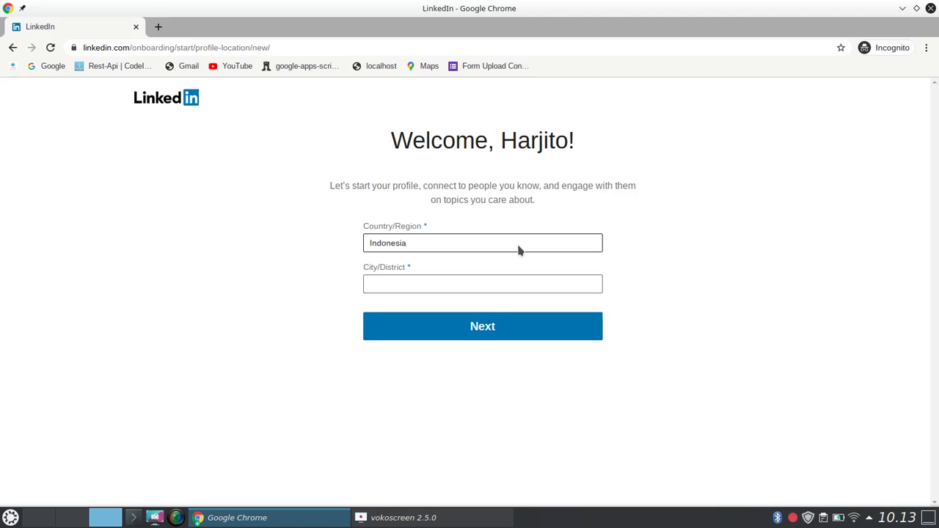
# Set City/District to Semarang, Central Java, Indonesia and submit the location, retrying once.
pyautogui.click(526, 283)
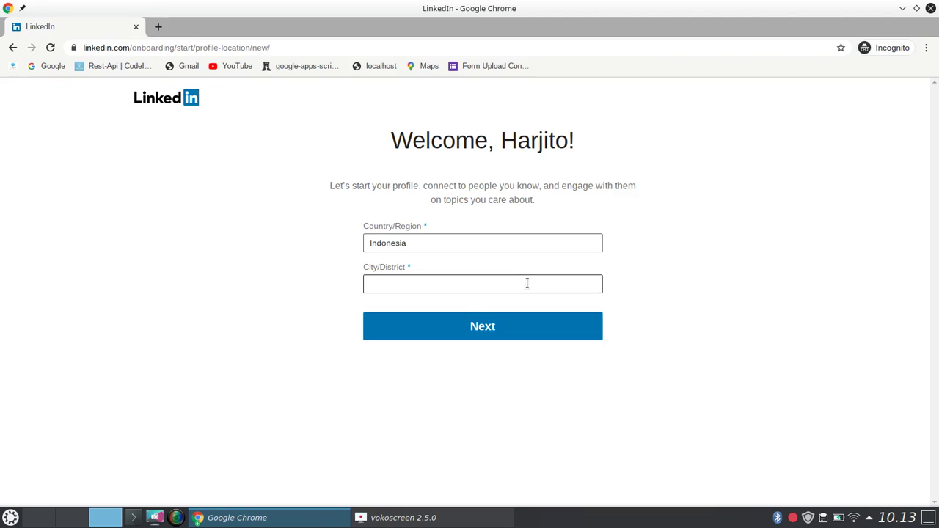
pyautogui.click(433, 313)
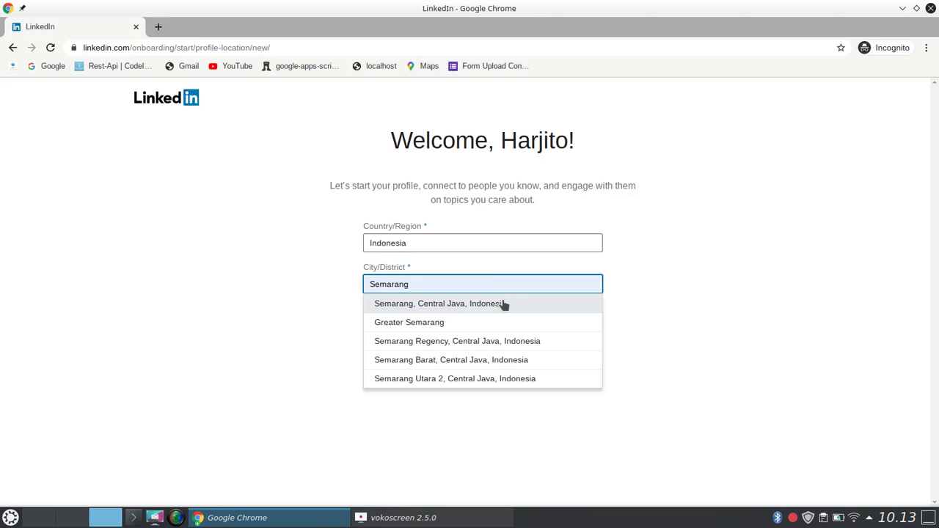
pyautogui.click(503, 303)
pyautogui.click(494, 335)
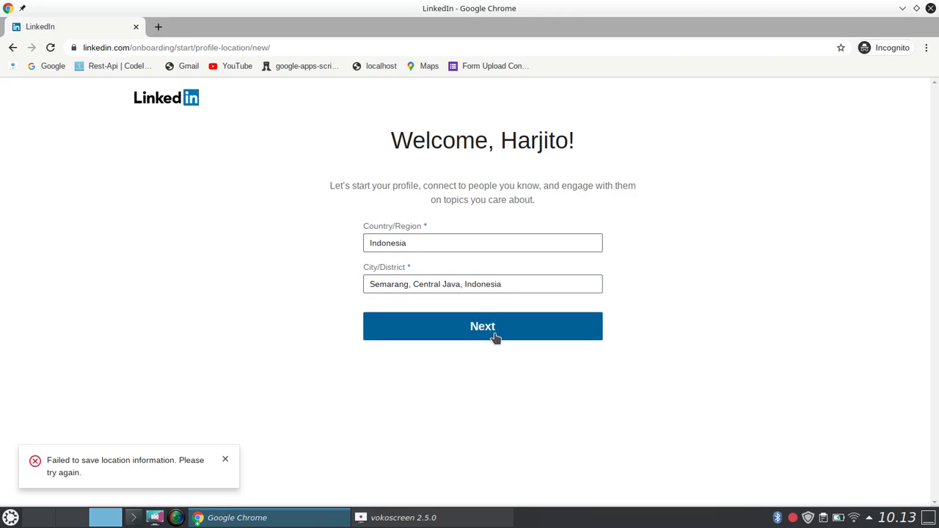
pyautogui.click(528, 283)
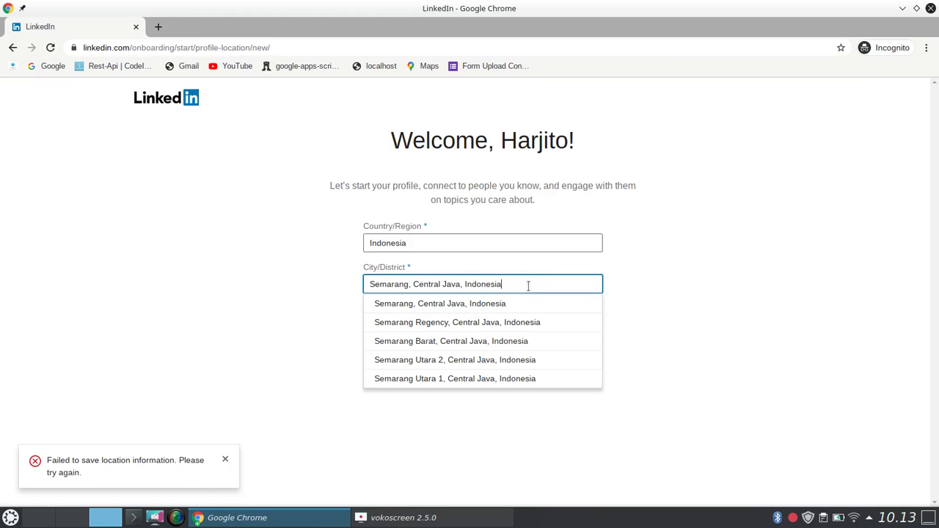
pyautogui.click(517, 330)
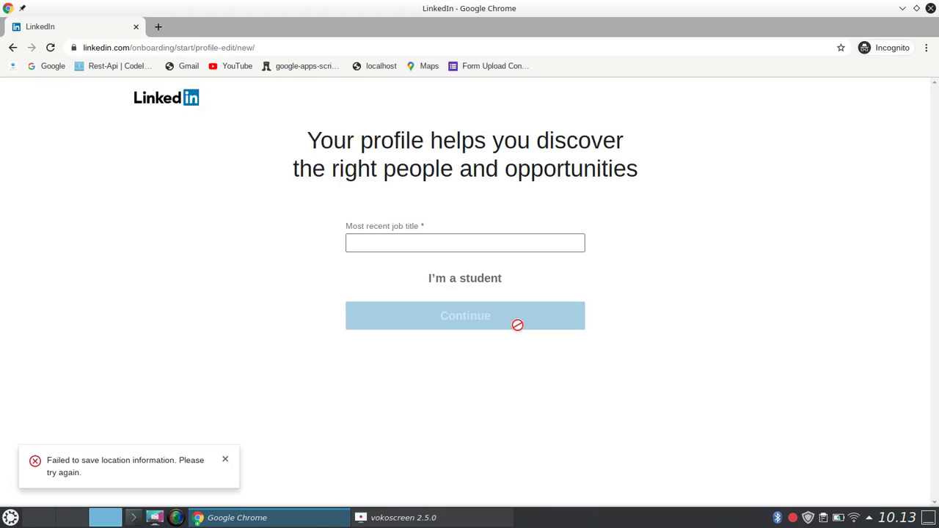
# Enter Mahasiswa as the most recent job title and bring up the employment type choices.
pyautogui.click(453, 250)
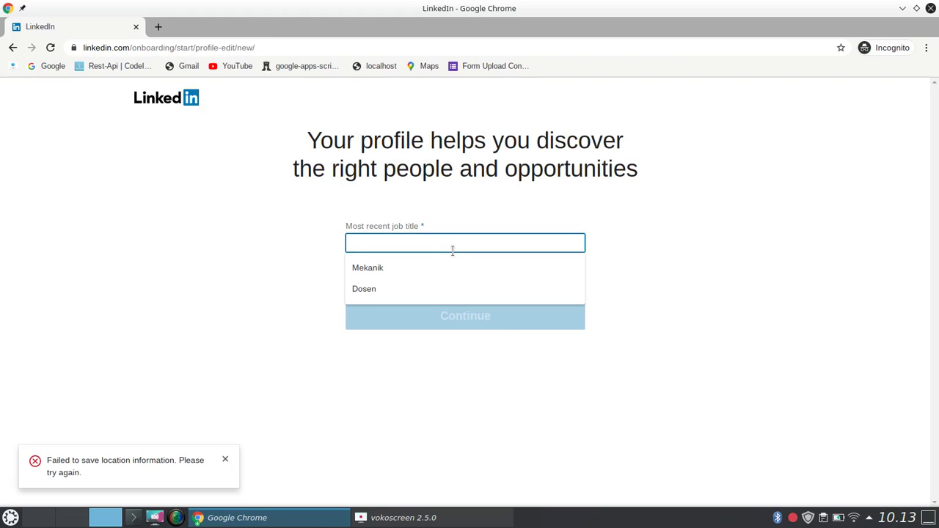
pyautogui.write('M')
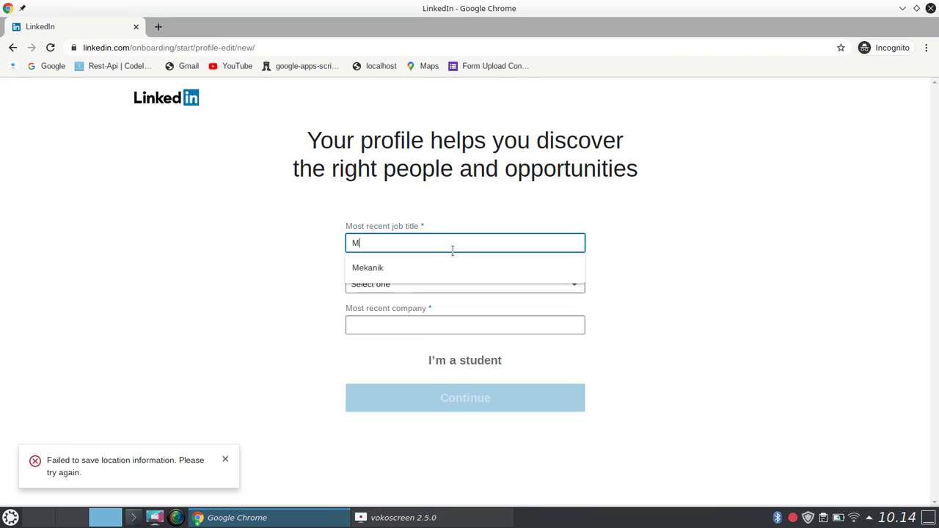
pyautogui.write('ahasiswa')
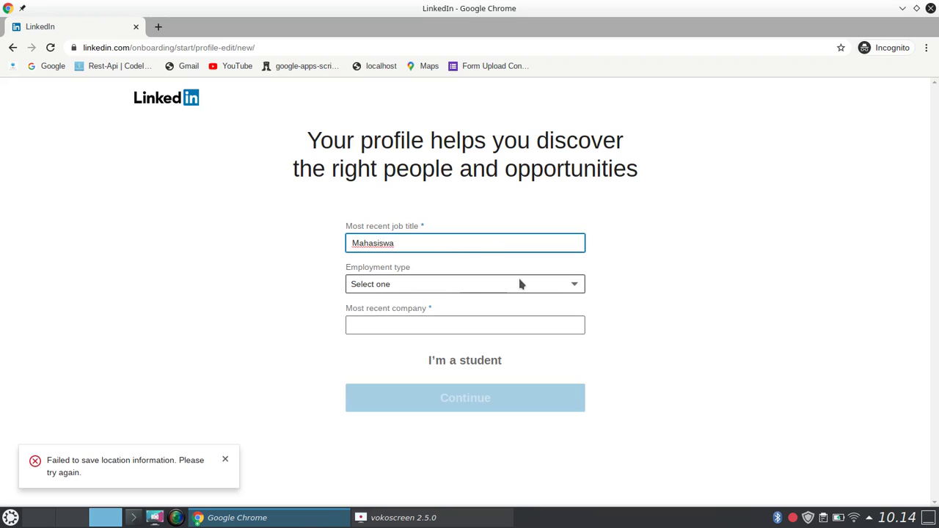
pyautogui.click(445, 287)
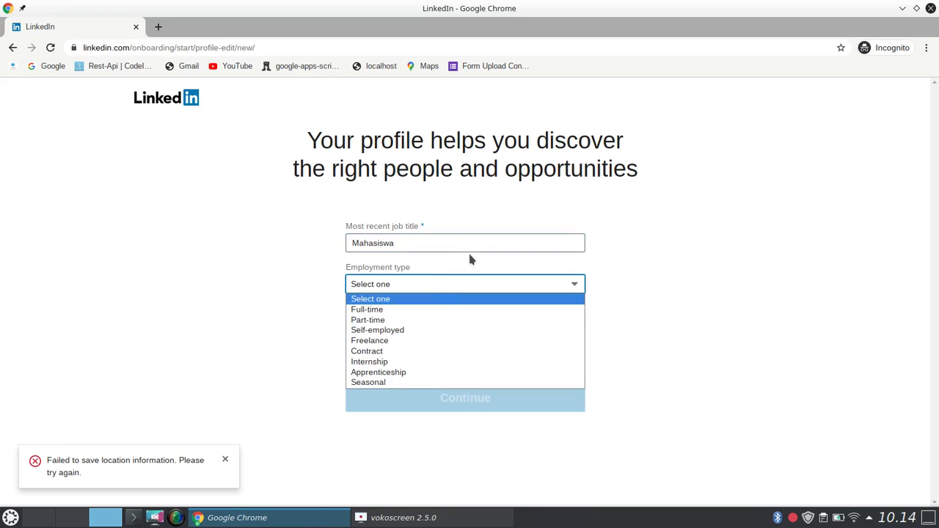
pyautogui.press('Escape')
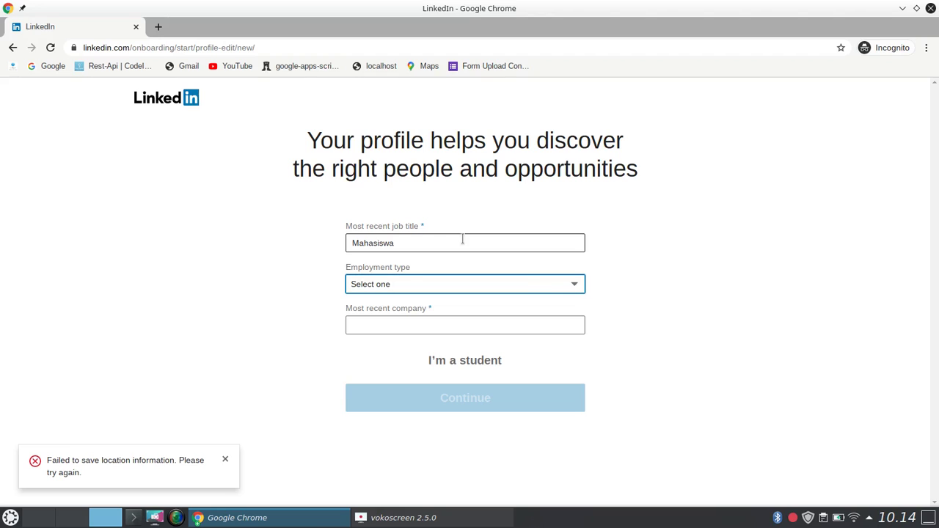
pyautogui.click(559, 290)
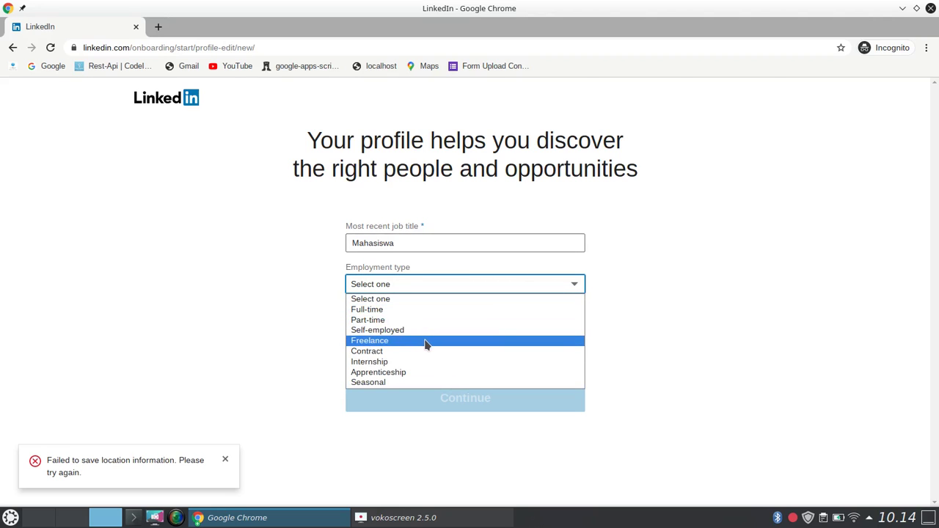
# Replace the job title Mahasiswa with Programer.
pyautogui.click(421, 242)
pyautogui.doubleClick(421, 242)
pyautogui.write('Programer')
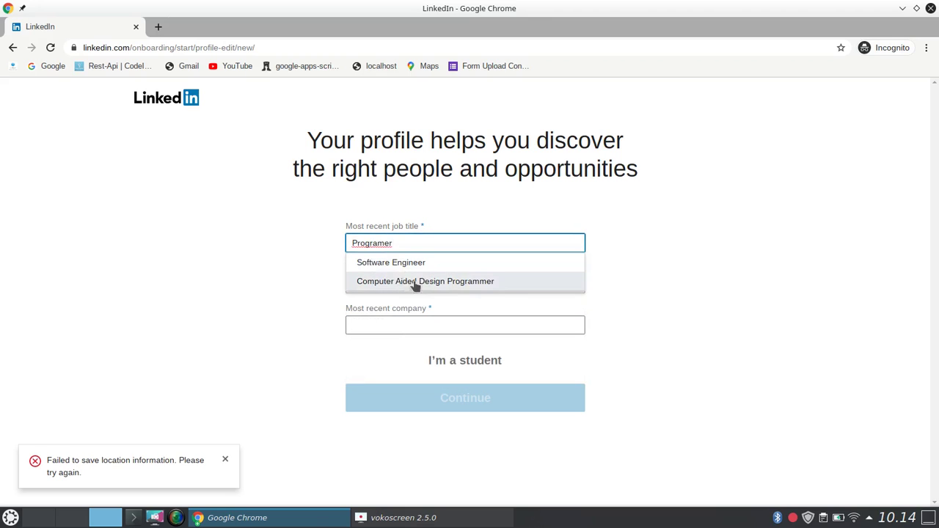
pyautogui.click(641, 267)
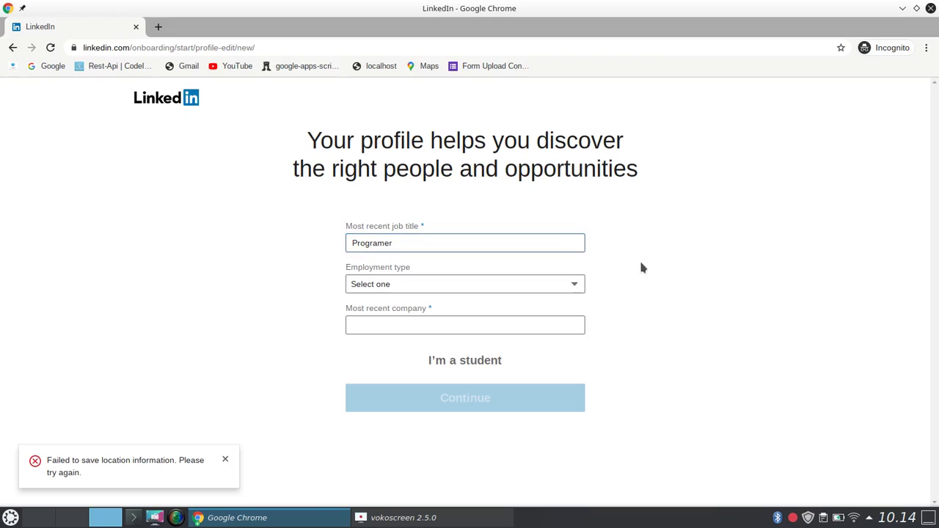
# Set the employment type to Freelance and move to the most recent company field.
pyautogui.click(496, 292)
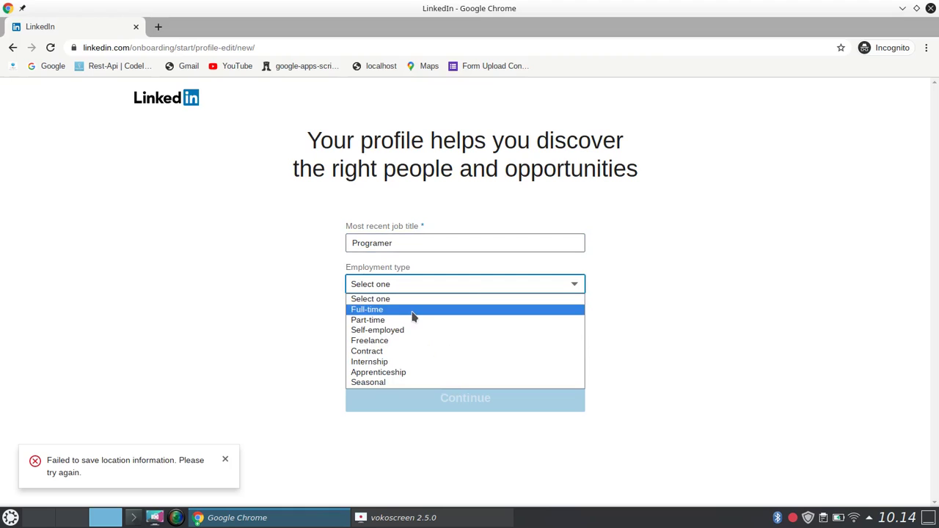
pyautogui.click(401, 342)
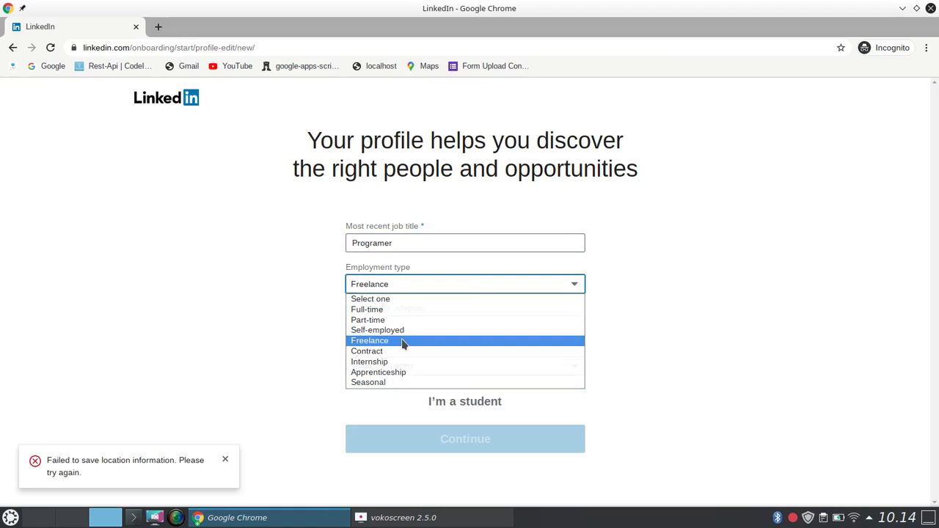
pyautogui.click(457, 324)
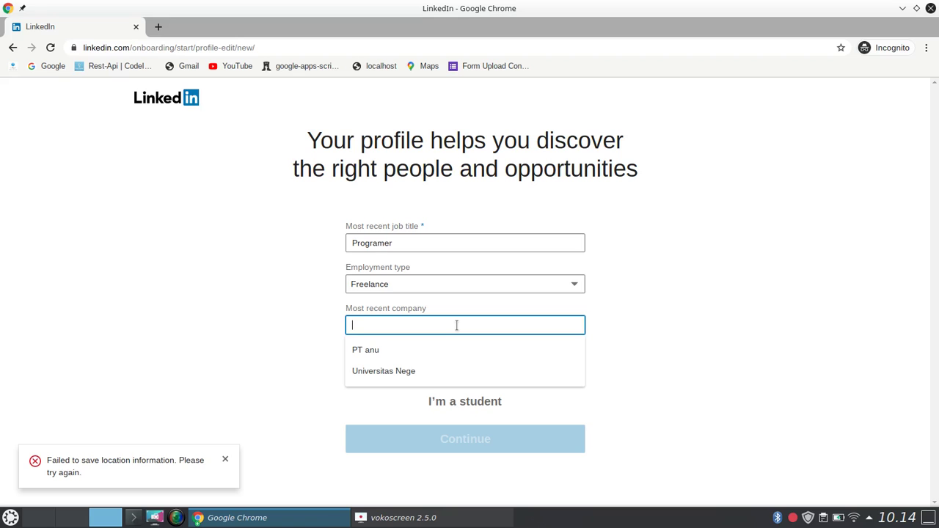
# Enter Unibersitas Negeri Semarang as the most recent company.
pyautogui.write('t ')
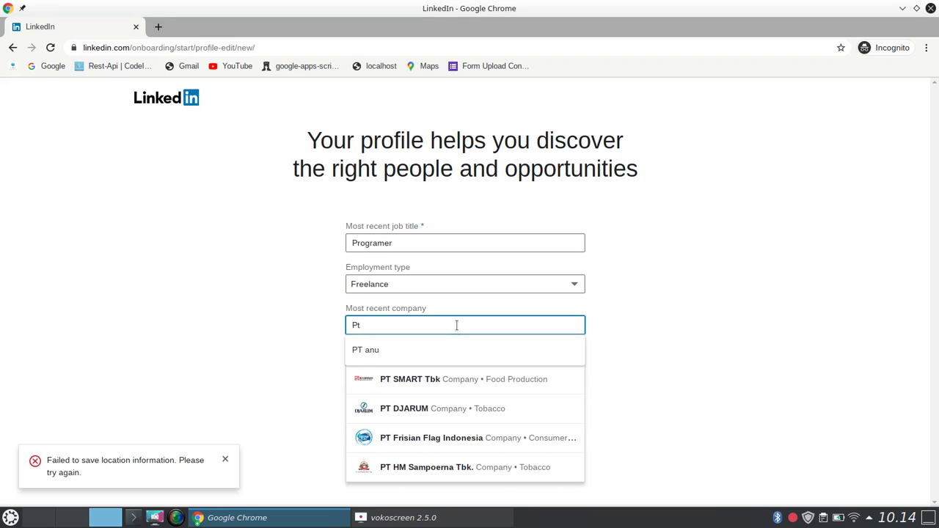
pyautogui.write('T')
pyautogui.press('BackSpace')
pyautogui.write('Unibersitas Nege')
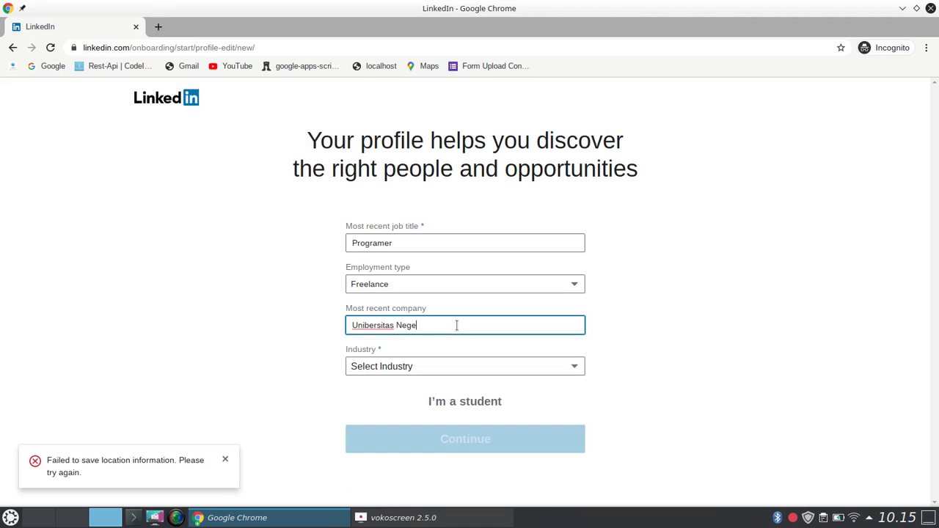
pyautogui.write('ri Semarang')
# Choose E-learning from the Industry list and confirm it.
pyautogui.click(488, 369)
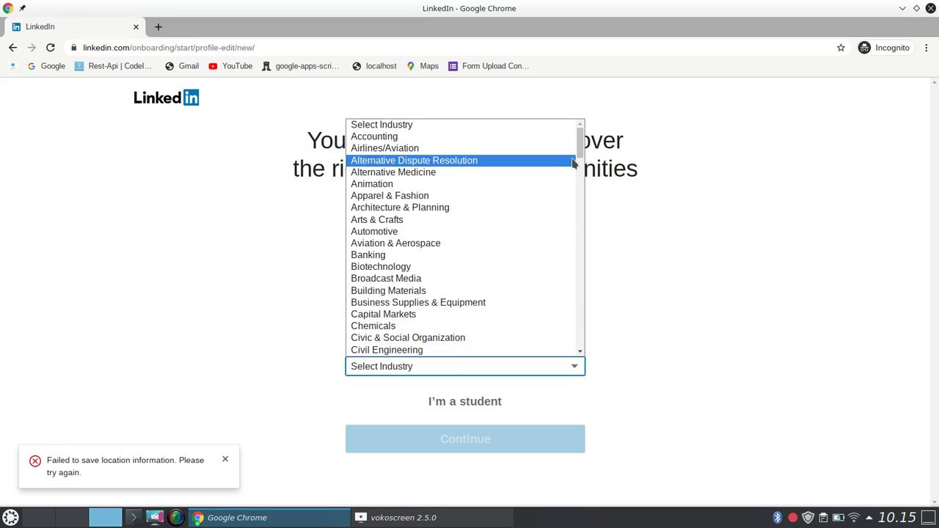
pyautogui.moveTo(580, 153); pyautogui.dragTo(583, 187)
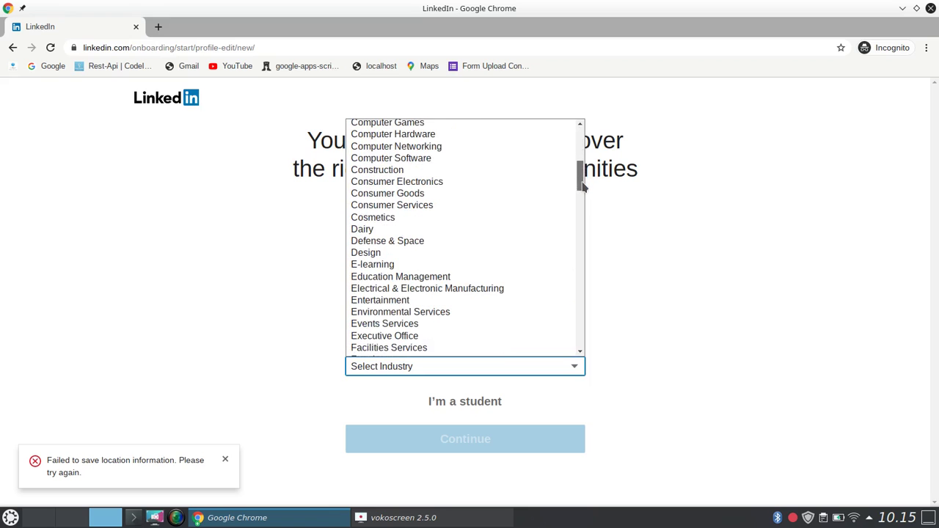
pyautogui.click(395, 266)
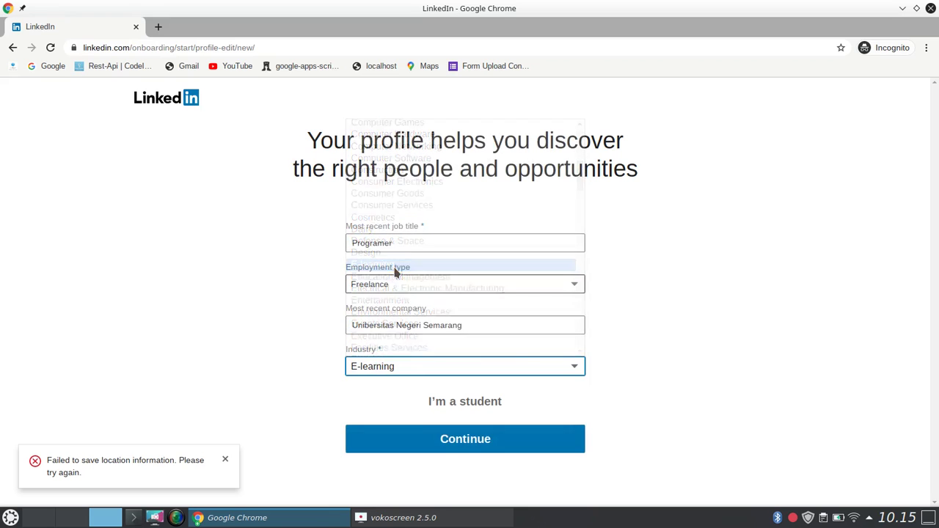
pyautogui.click(478, 442)
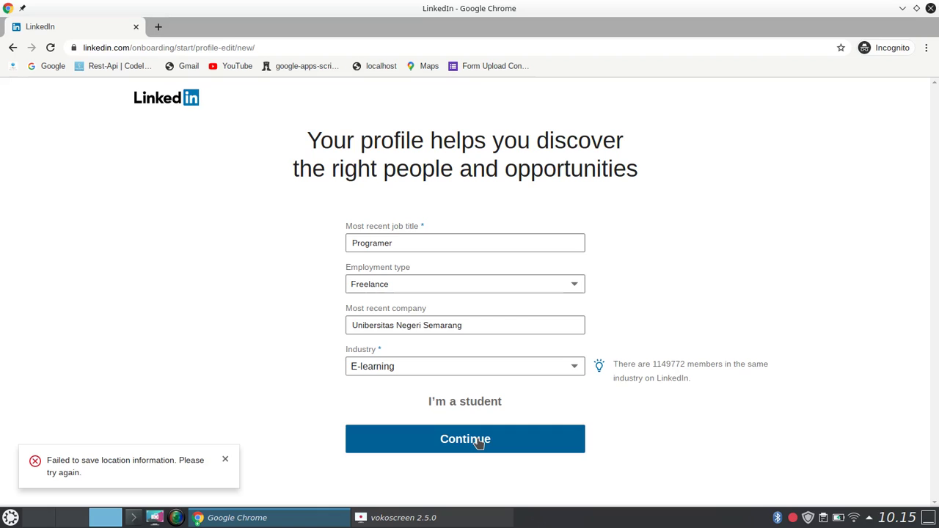
# Answer the new-job question and set the location to Semarang, Central Java, Indonesia.
pyautogui.click(479, 441)
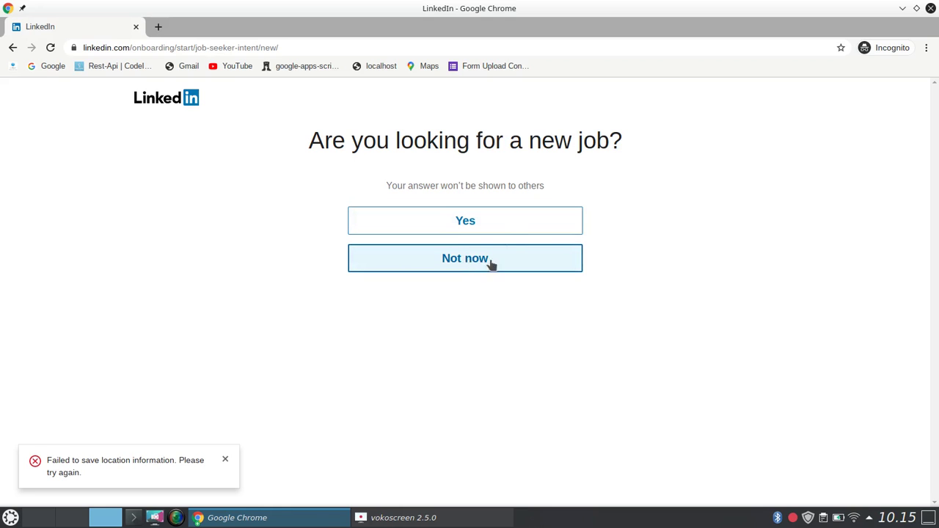
pyautogui.click(470, 224)
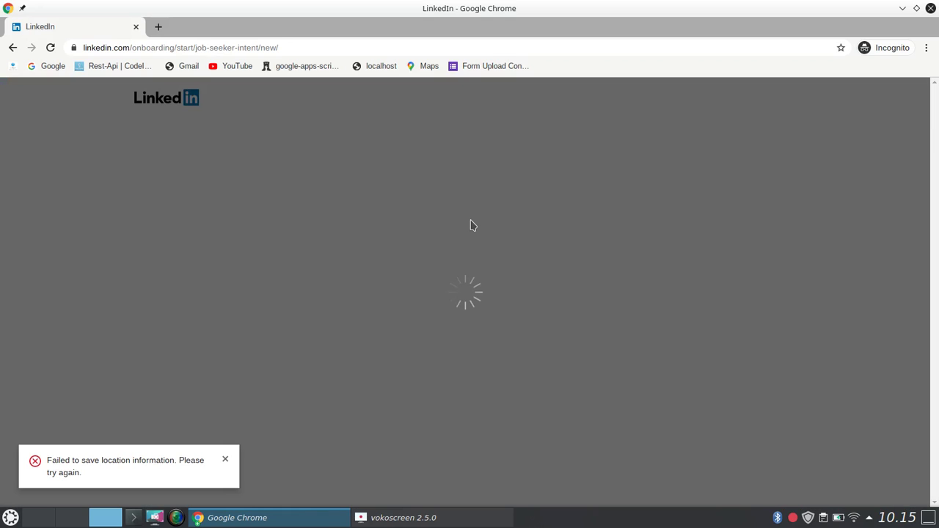
pyautogui.click(455, 285)
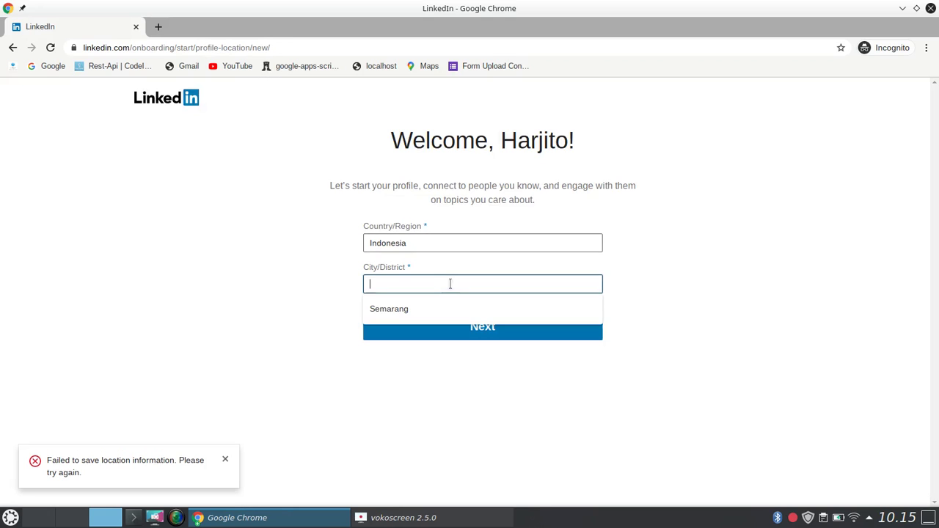
pyautogui.click(432, 309)
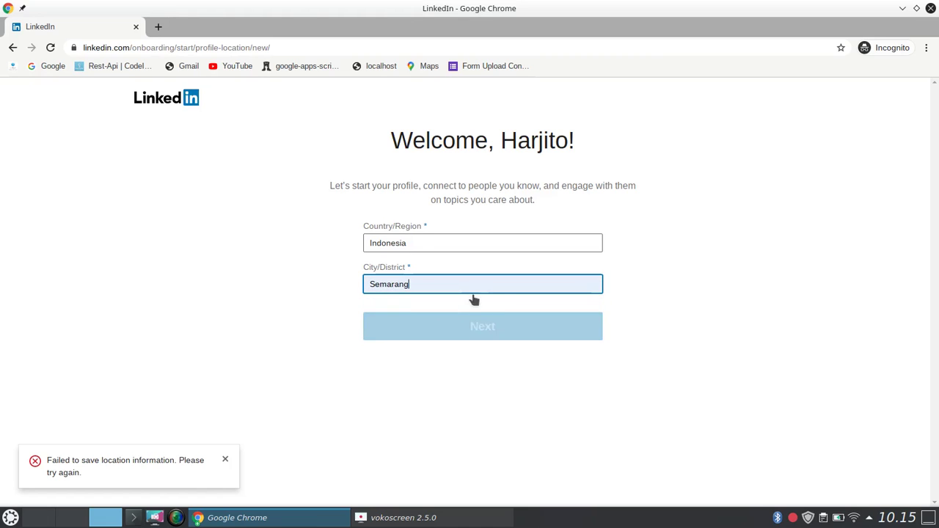
pyautogui.click(481, 306)
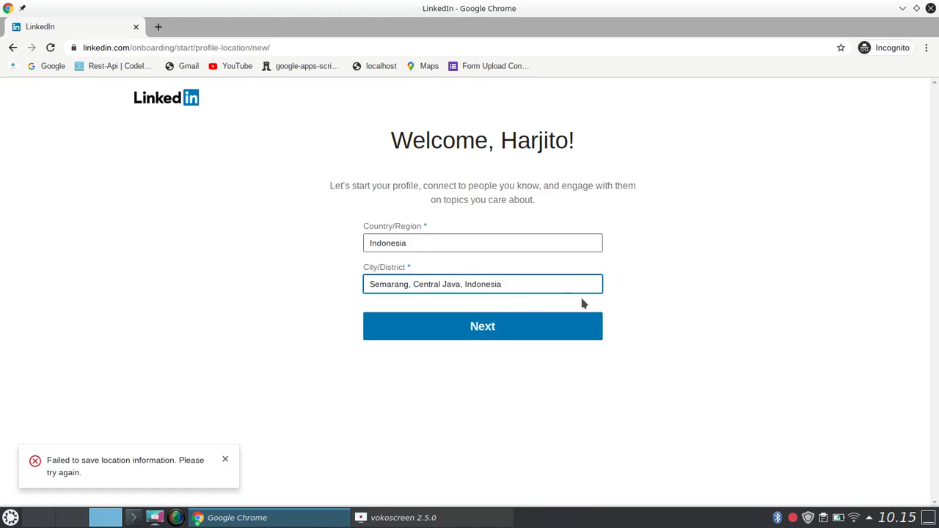
pyautogui.click(520, 332)
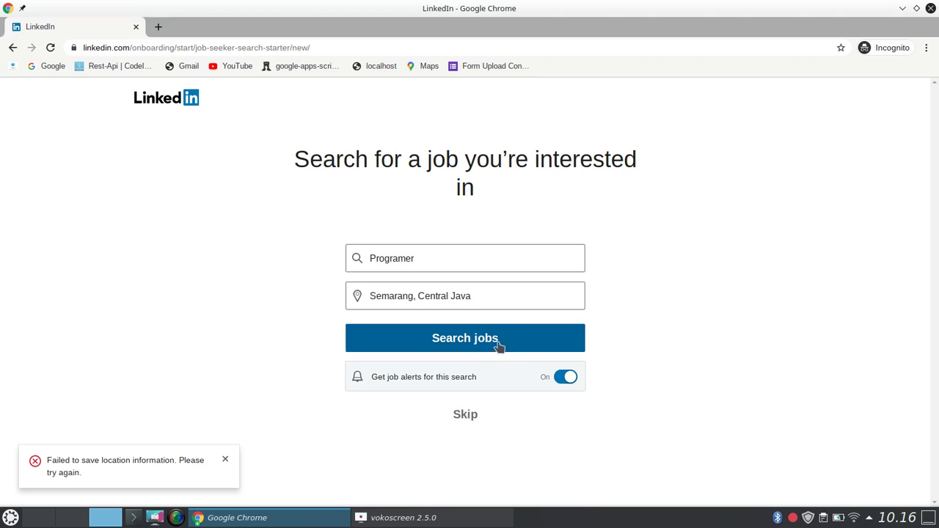
# Search Programer jobs in Semarang, return from the empty results, and open the Me menu.
pyautogui.click(540, 350)
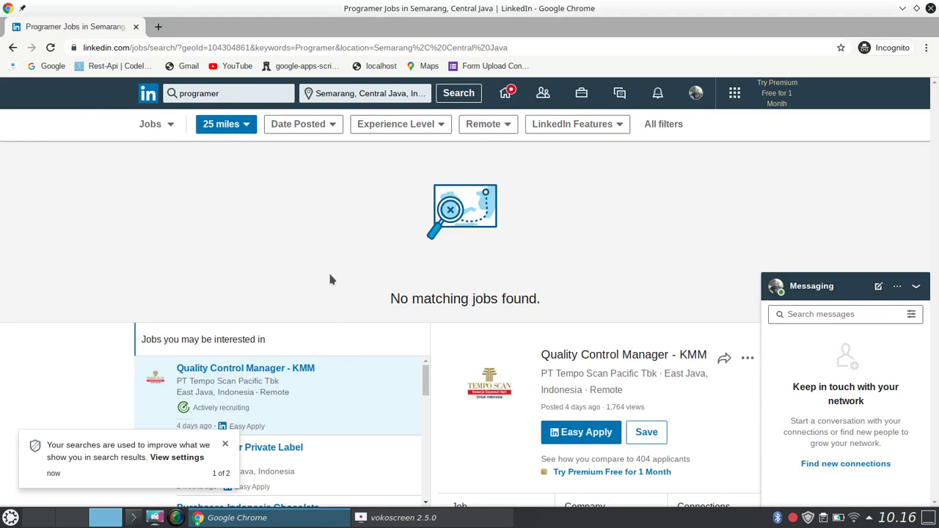
pyautogui.click(14, 48)
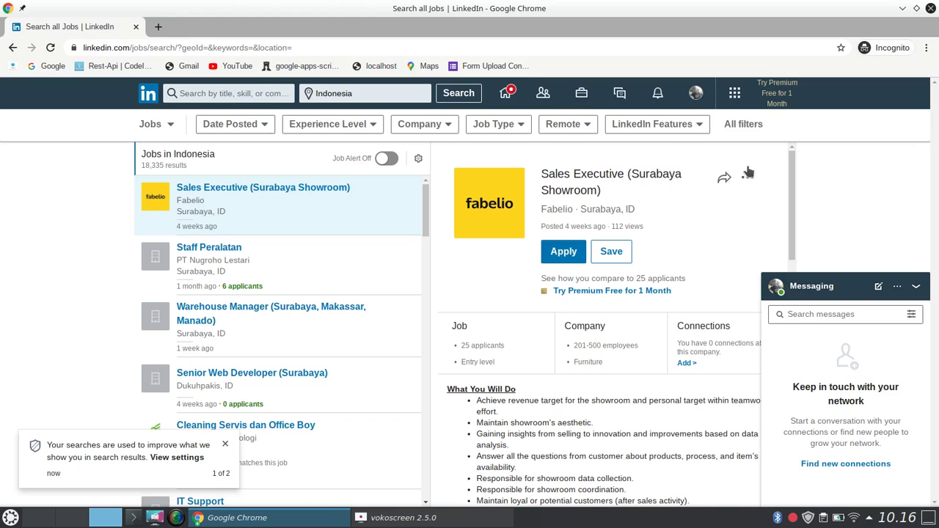
pyautogui.click(695, 95)
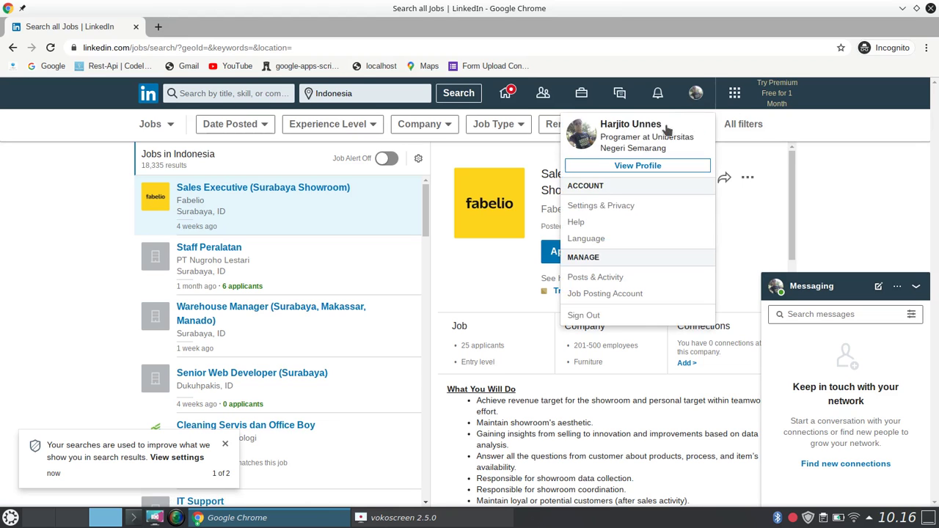
# Open your own profile and advance the Profile Strength card to the education question.
pyautogui.click(652, 167)
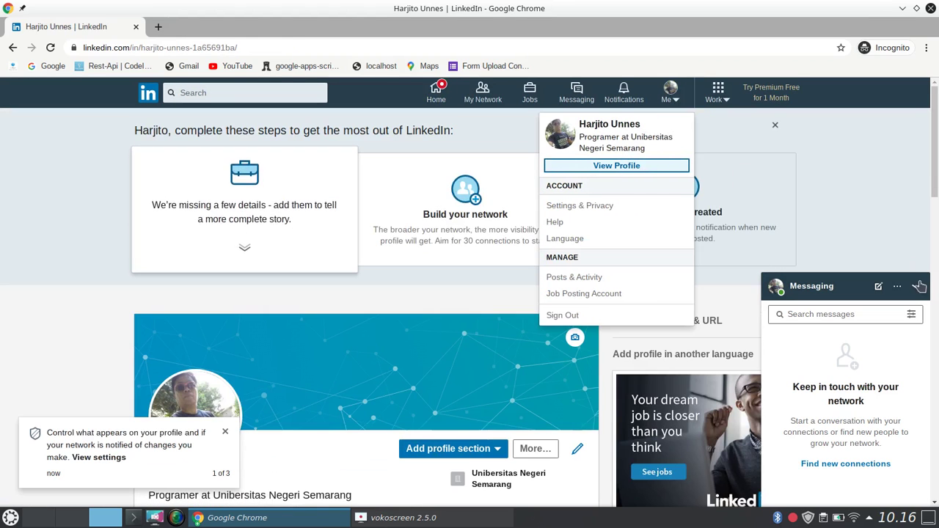
pyautogui.moveTo(937, 183); pyautogui.dragTo(936, 261)
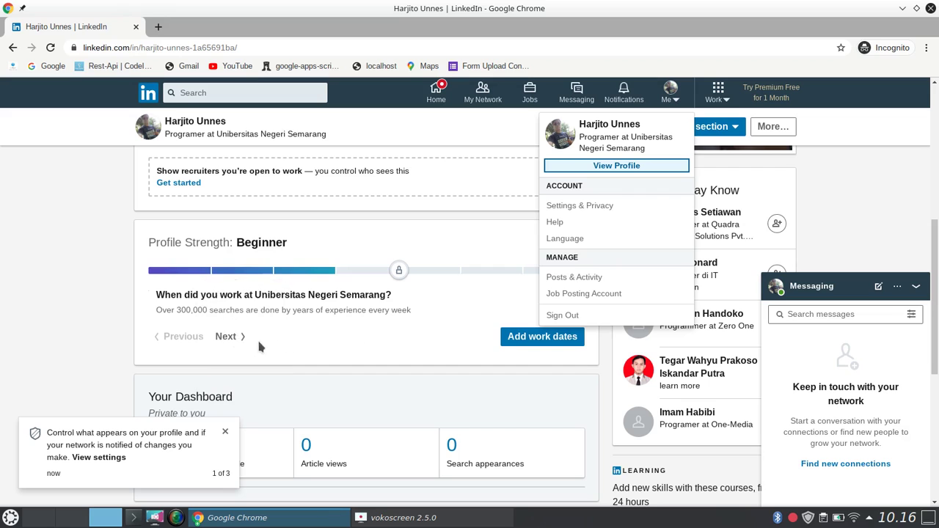
pyautogui.click(225, 337)
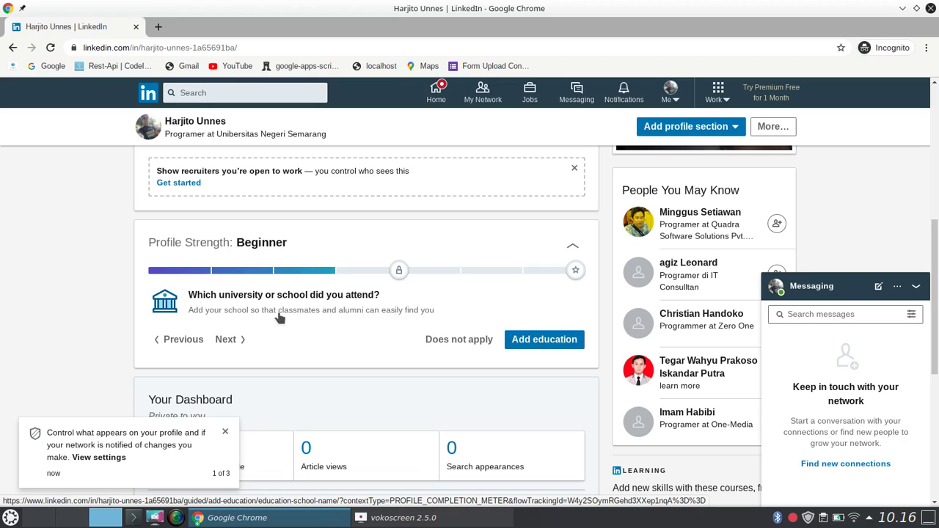
pyautogui.click(544, 341)
# Choose Universitas Gadjah Mada (UGM) as the school, fixing the misspelled name, and add it.
pyautogui.click(390, 214)
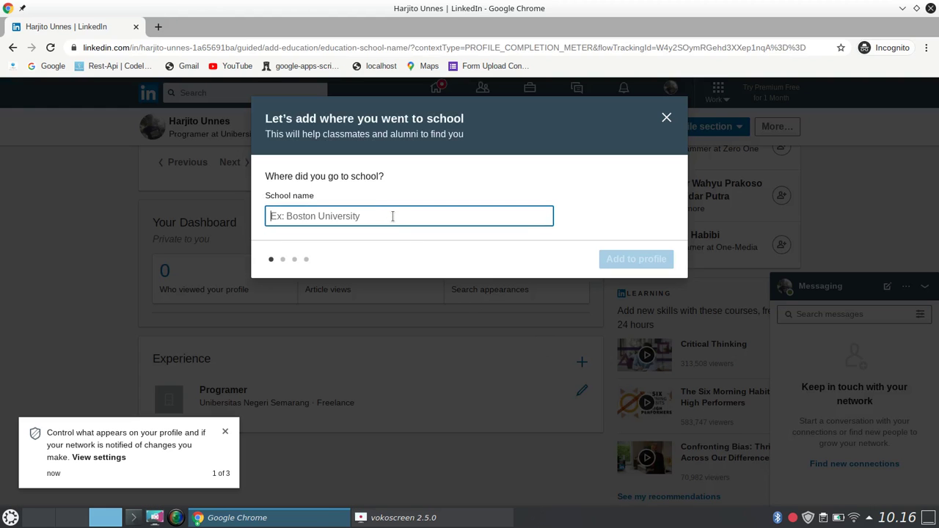
pyautogui.write('Unibersitas ')
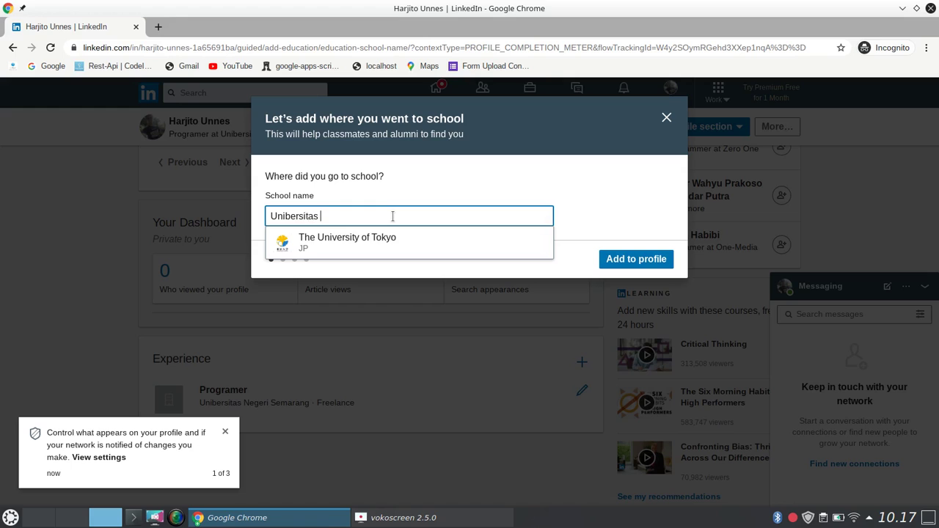
pyautogui.write('Gajah Mada')
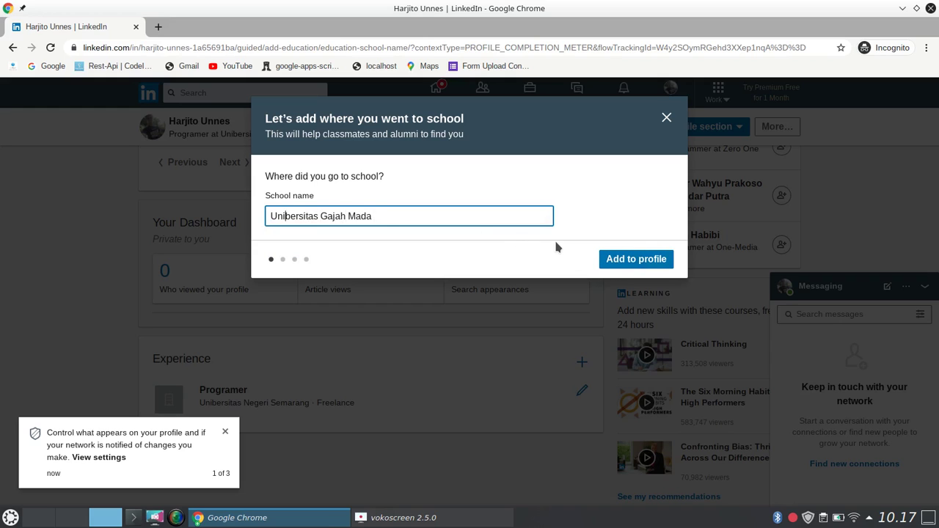
pyautogui.hotkey('ctrl', 'shift', 'Right')
pyautogui.hotkey('ctrl', 'shift', 'Right')
pyautogui.hotkey('ctrl', 'shift', 'Right')
pyautogui.write('ni')
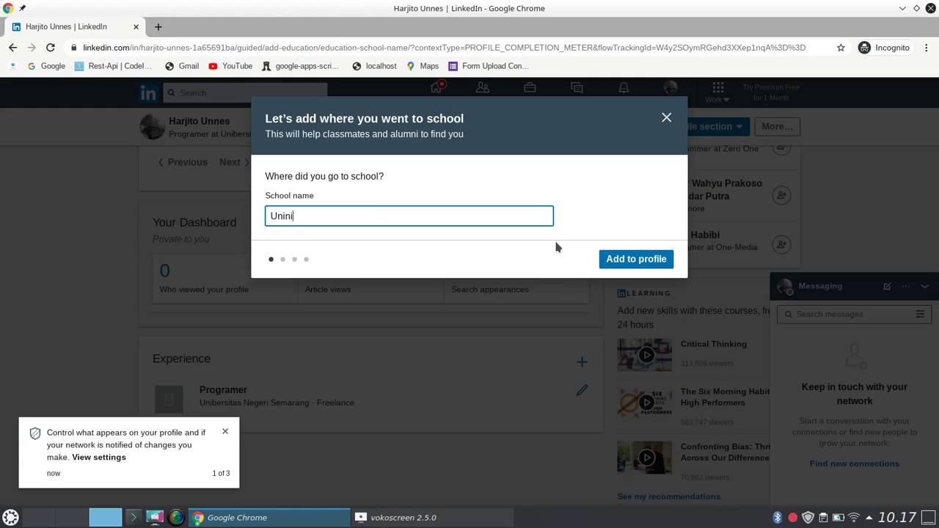
pyautogui.press('BackSpace')
pyautogui.press('BackSpace')
pyautogui.write('ver')
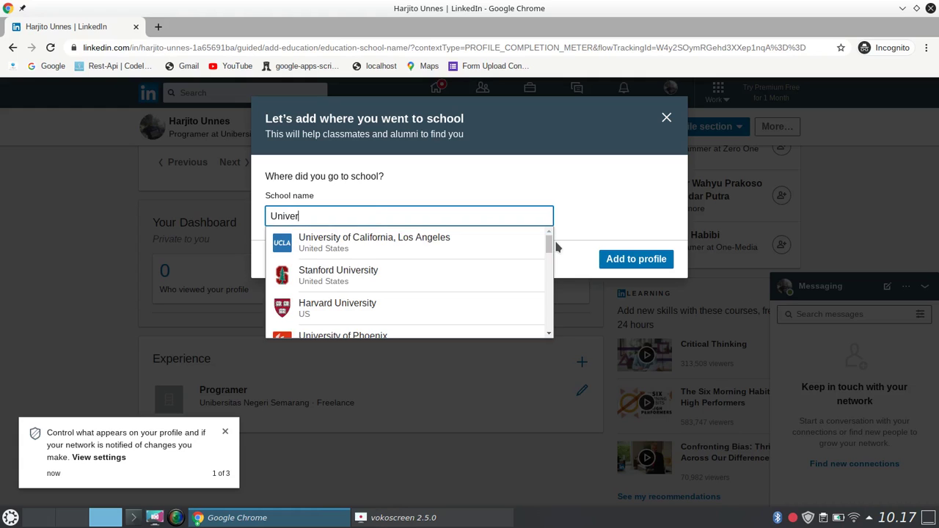
pyautogui.write('sitas Ga')
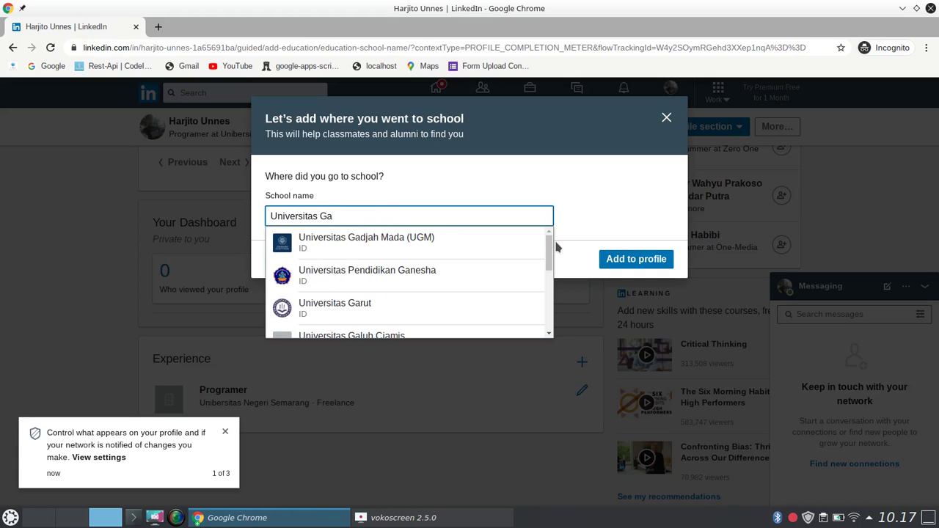
pyautogui.click(430, 237)
pyautogui.click(644, 262)
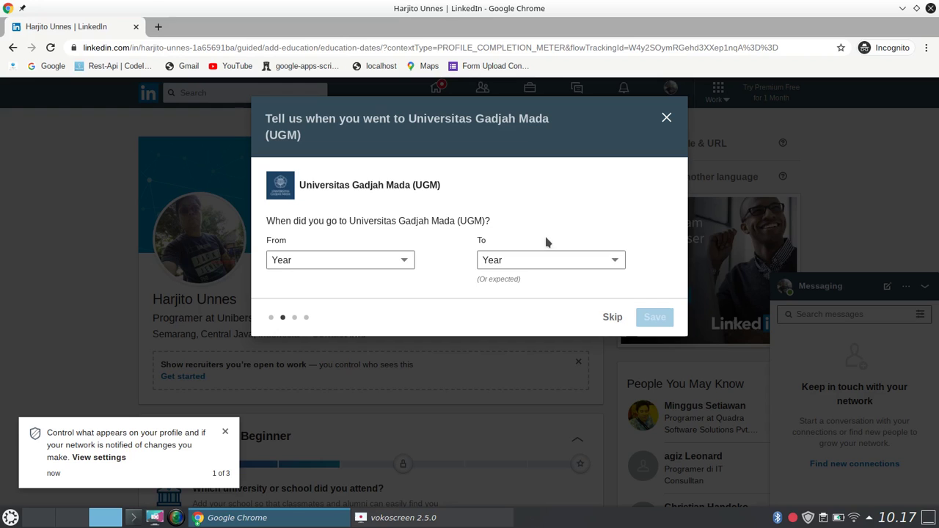
# Set the attendance years to 2007–2009 and save them.
pyautogui.click(393, 263)
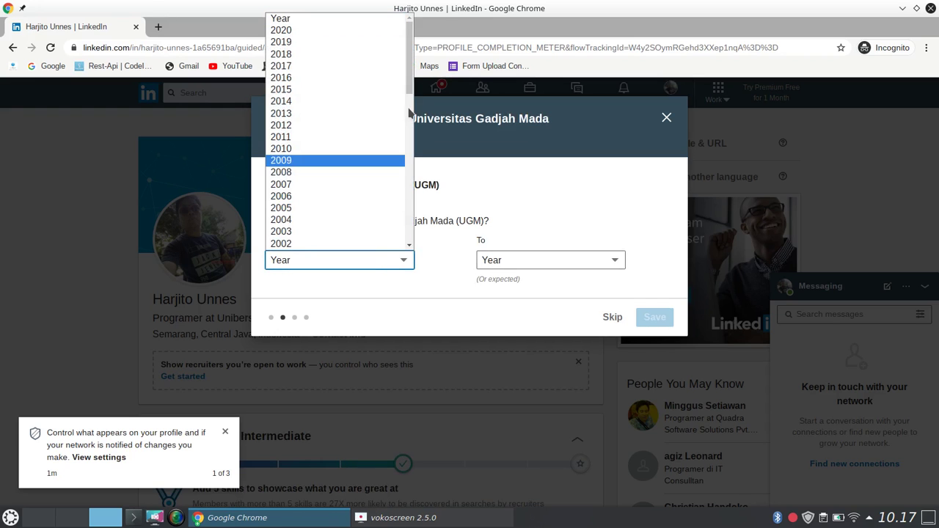
pyautogui.moveTo(415, 74); pyautogui.dragTo(411, 125)
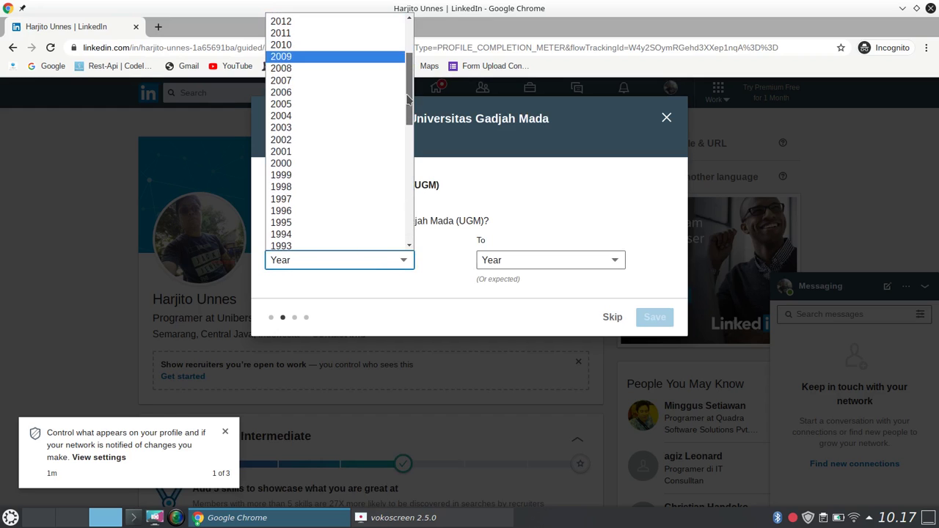
pyautogui.click(314, 82)
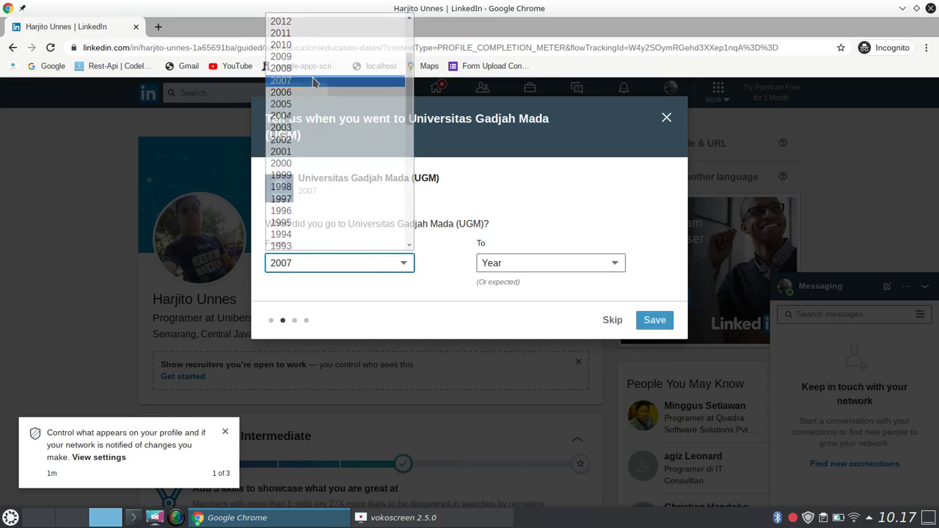
pyautogui.click(548, 266)
pyautogui.click(528, 247)
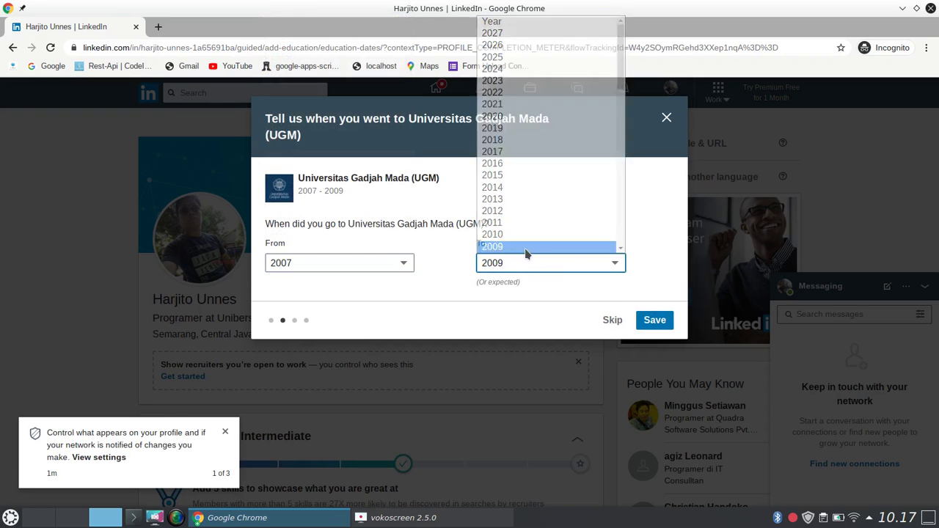
pyautogui.click(655, 322)
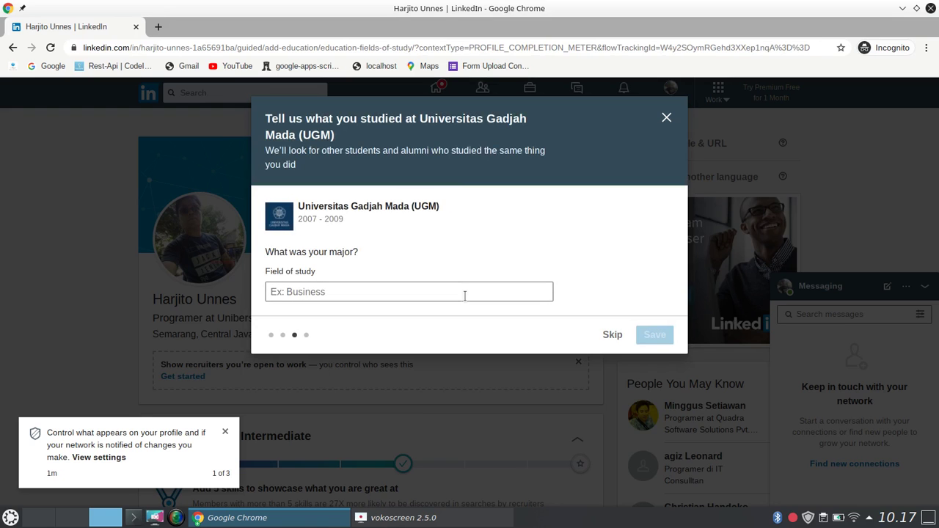
# Save Ilmu Kimia as the field of study and Magister as the degree, then finish.
pyautogui.click(463, 293)
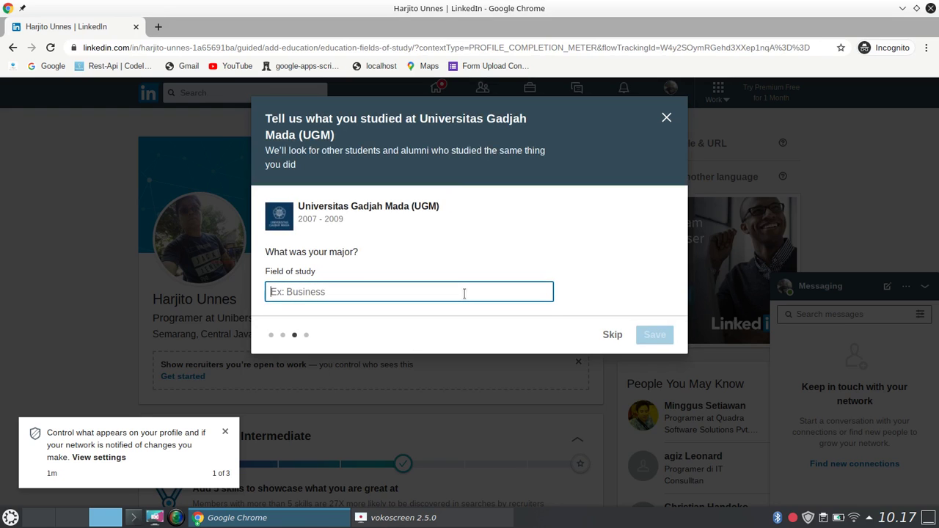
pyautogui.write('Ilmu Kimia')
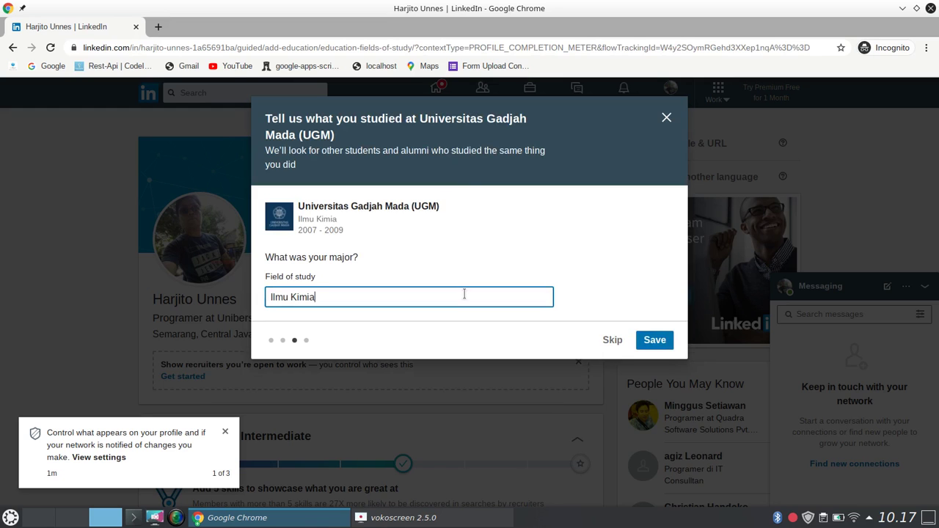
pyautogui.click(652, 344)
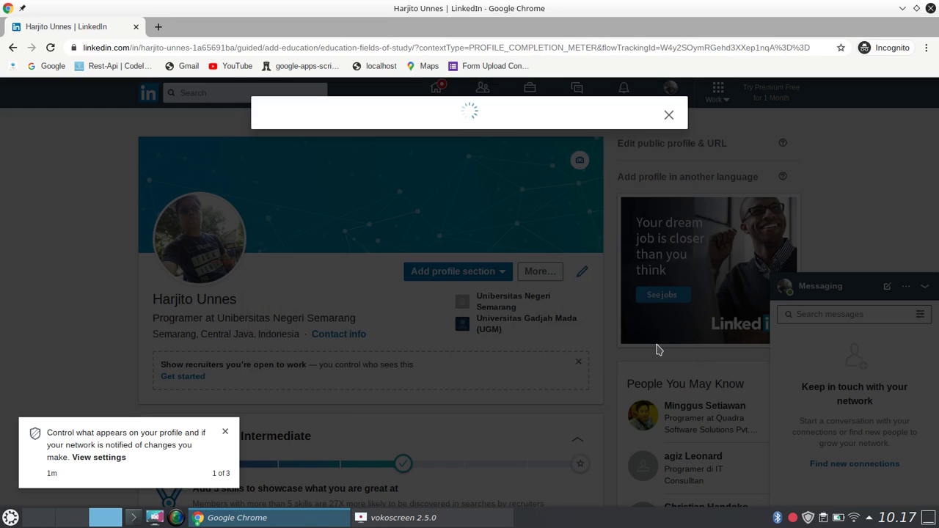
pyautogui.click(420, 255)
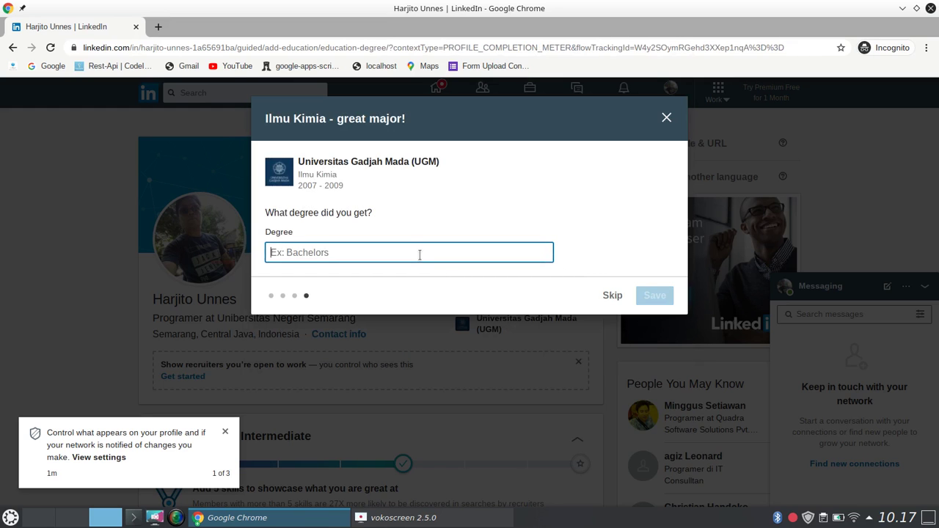
pyautogui.write('Magister')
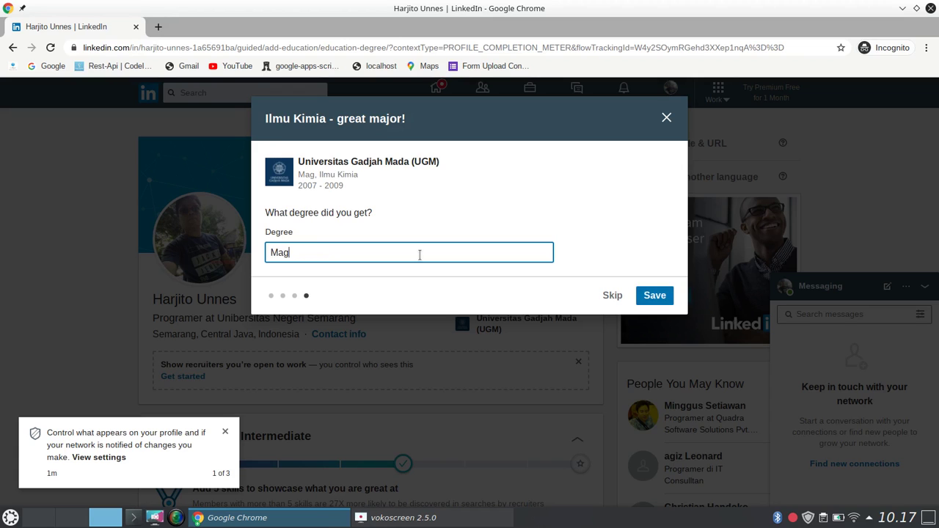
pyautogui.click(654, 299)
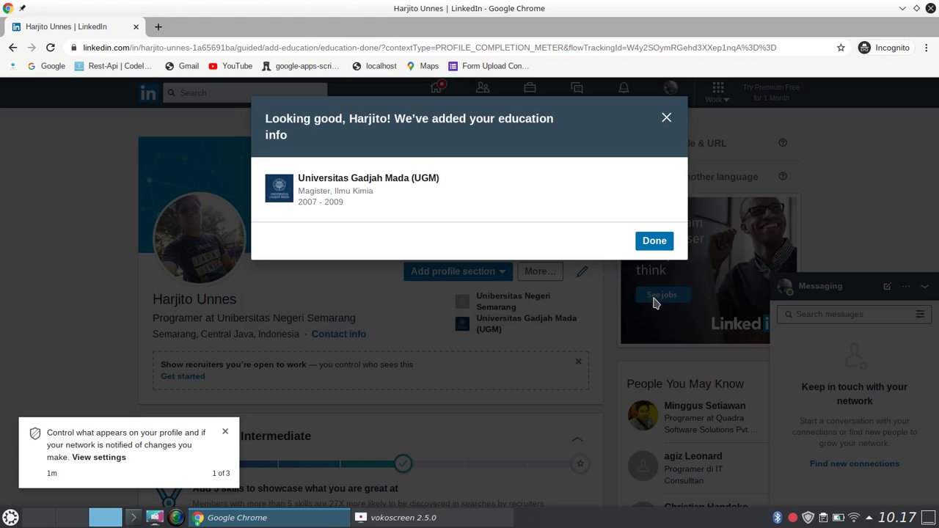
pyautogui.click(657, 245)
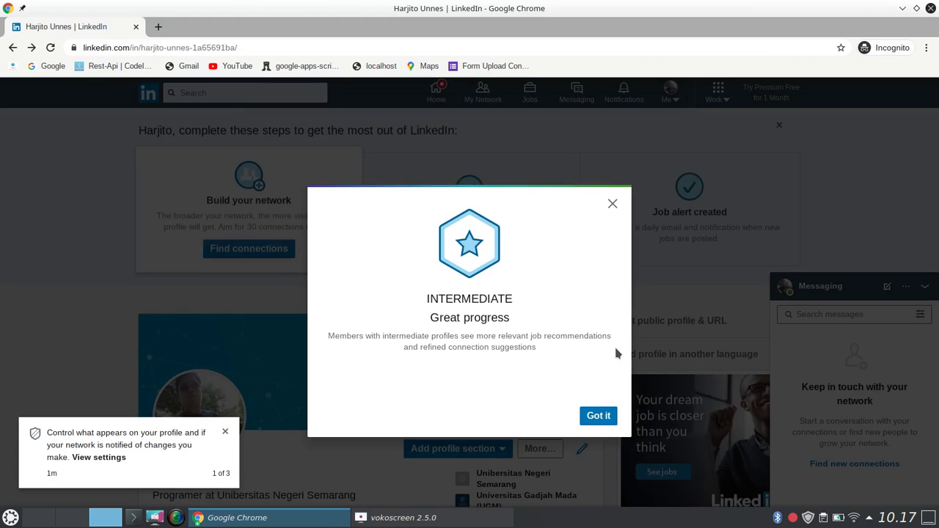
# Dismiss the Intermediate profile-strength notice and return to the intro card to edit it.
pyautogui.click(598, 416)
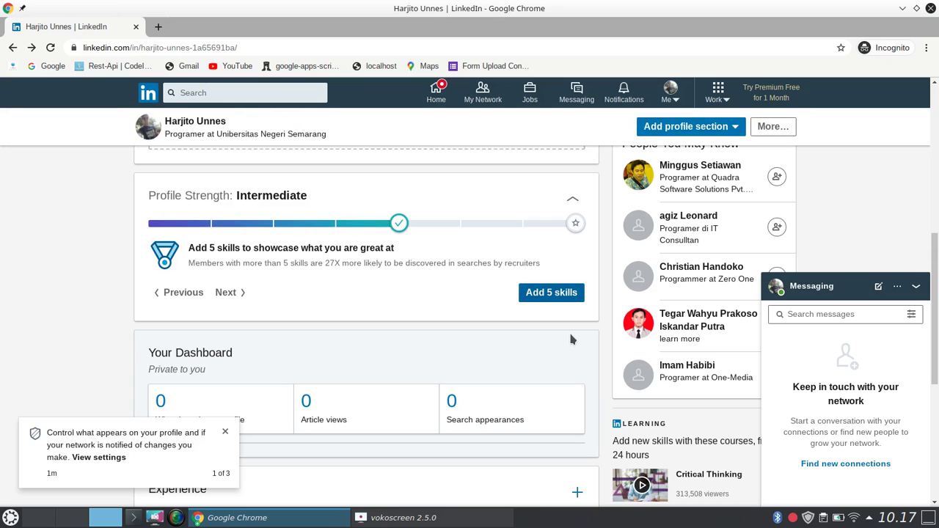
pyautogui.scroll(1, 499, 300)
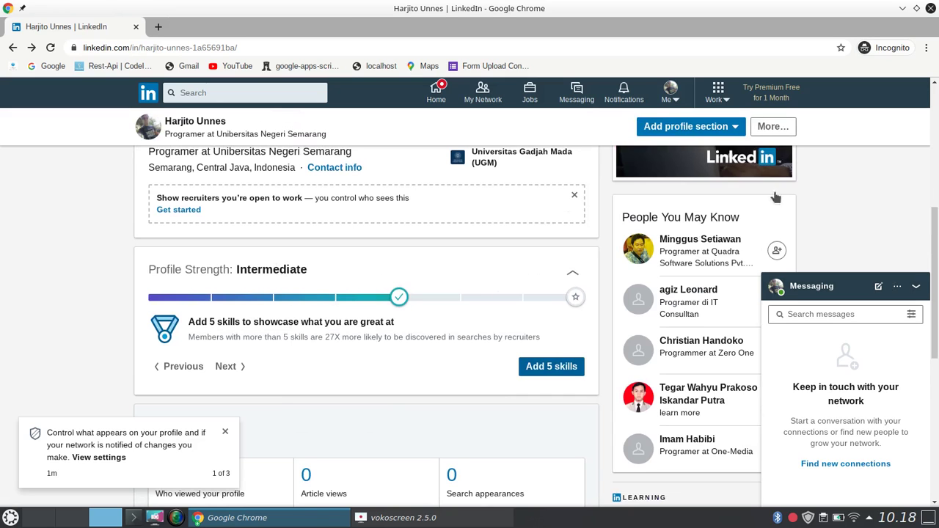
pyautogui.moveTo(933, 264); pyautogui.dragTo(932, 225)
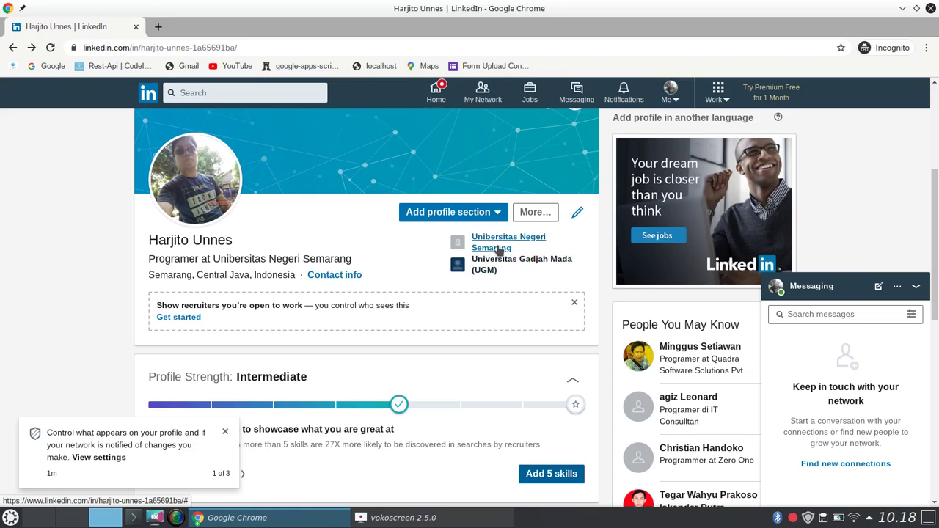
pyautogui.click(577, 212)
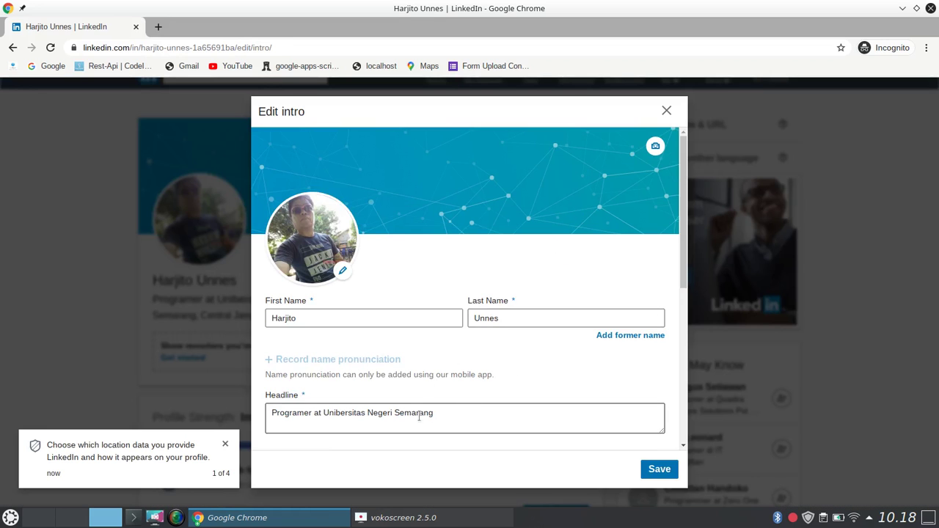
# Correct 'Unibersitas' to 'Universitas' in the headline and save it.
pyautogui.click(344, 416)
pyautogui.press('BackSpace')
pyautogui.write('v')
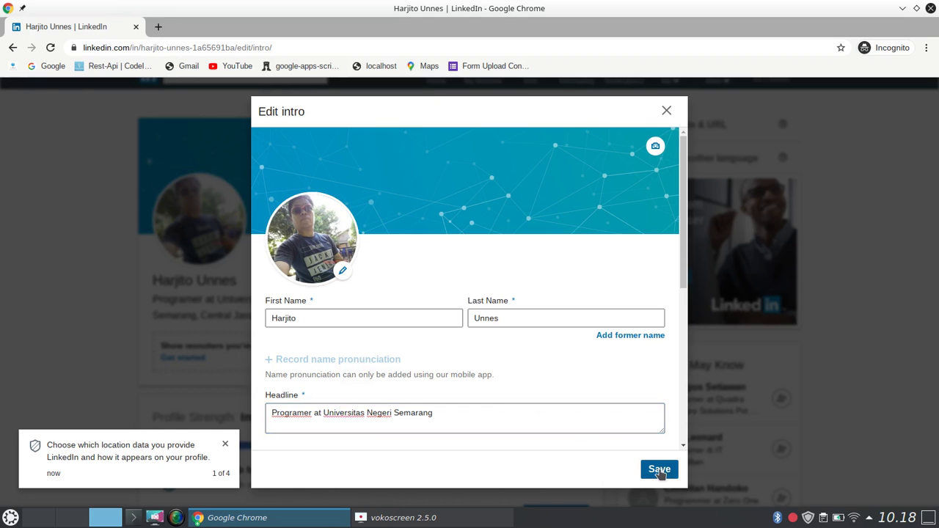
pyautogui.click(659, 470)
pyautogui.scroll(-1, 937, 192)
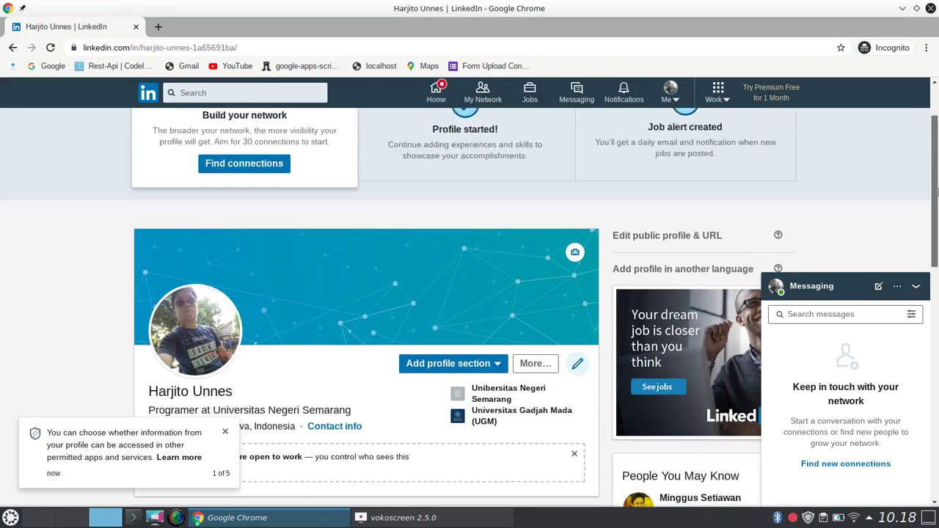
pyautogui.scroll(-2, 937, 192)
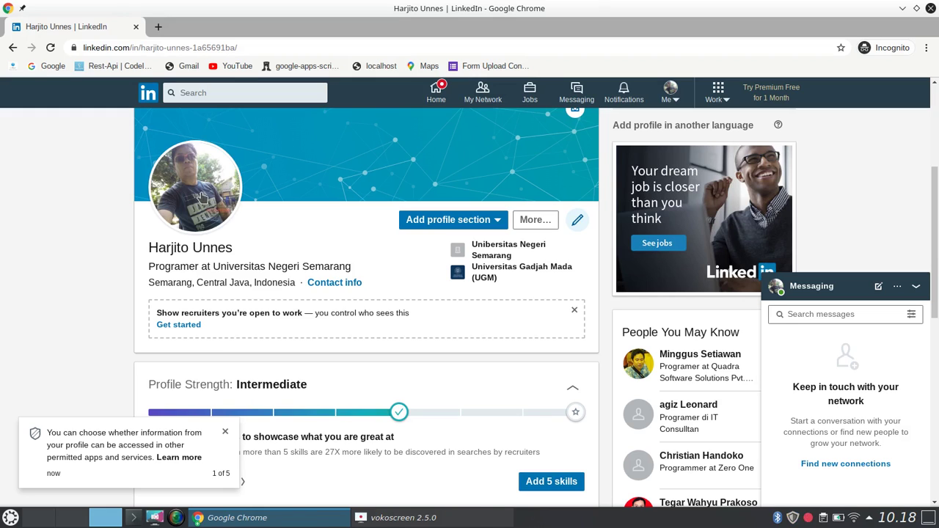
# Replace the profile photo with harjito.png, shifted slightly down in the crop circle, and save.
pyautogui.click(203, 196)
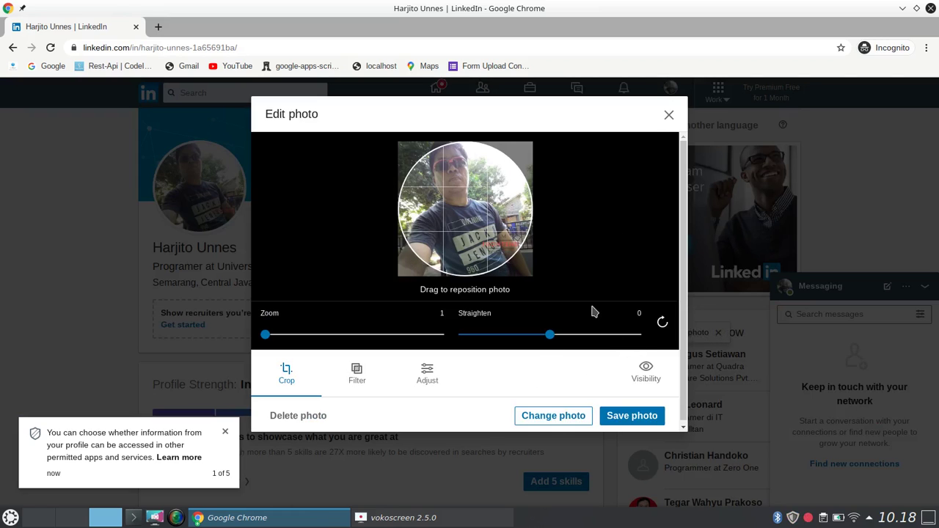
pyautogui.click(668, 115)
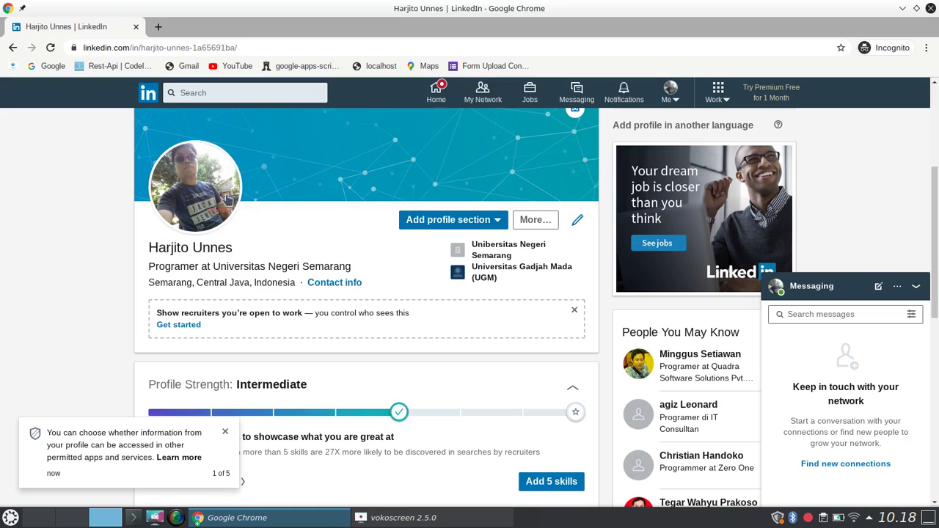
pyautogui.click(211, 205)
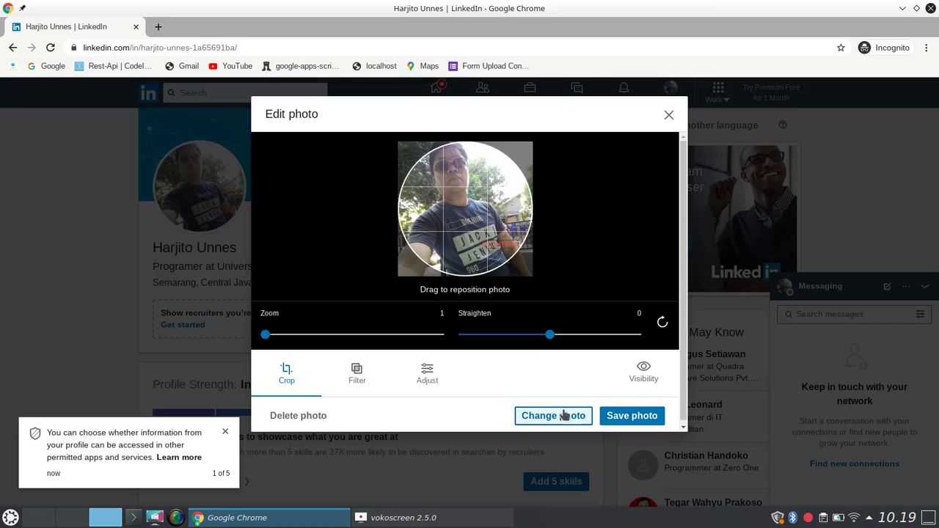
pyautogui.click(560, 415)
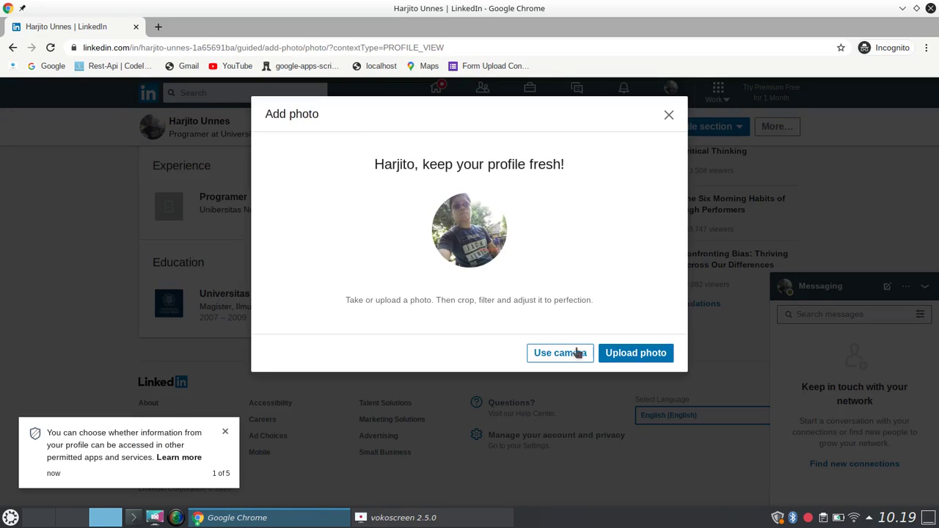
pyautogui.click(633, 355)
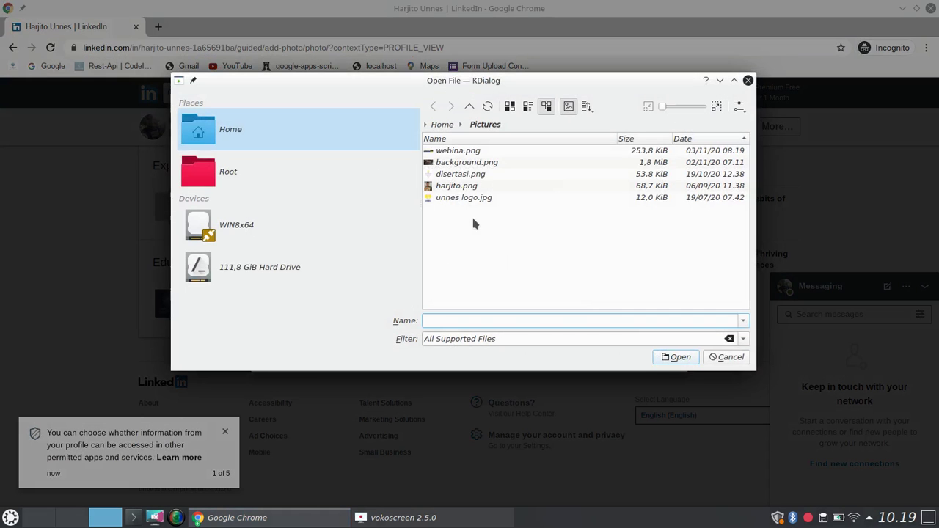
pyautogui.click(455, 187)
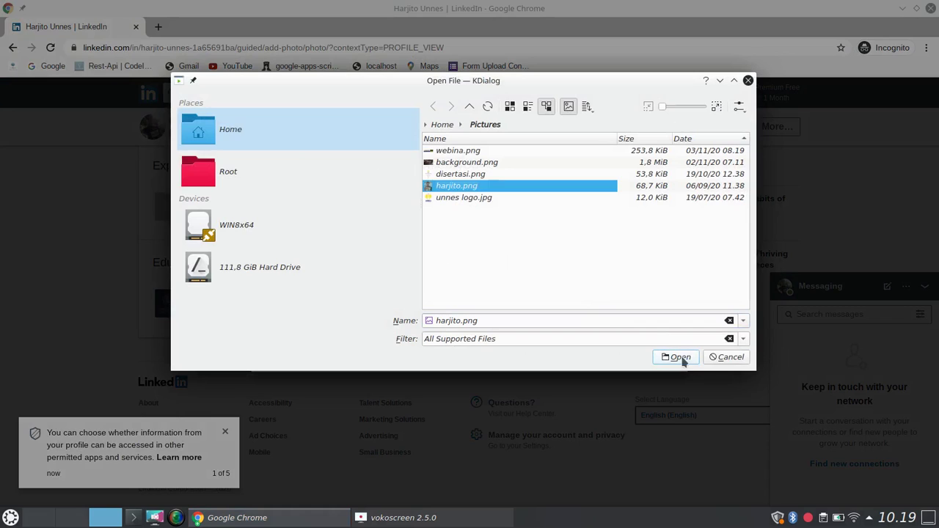
pyautogui.click(679, 358)
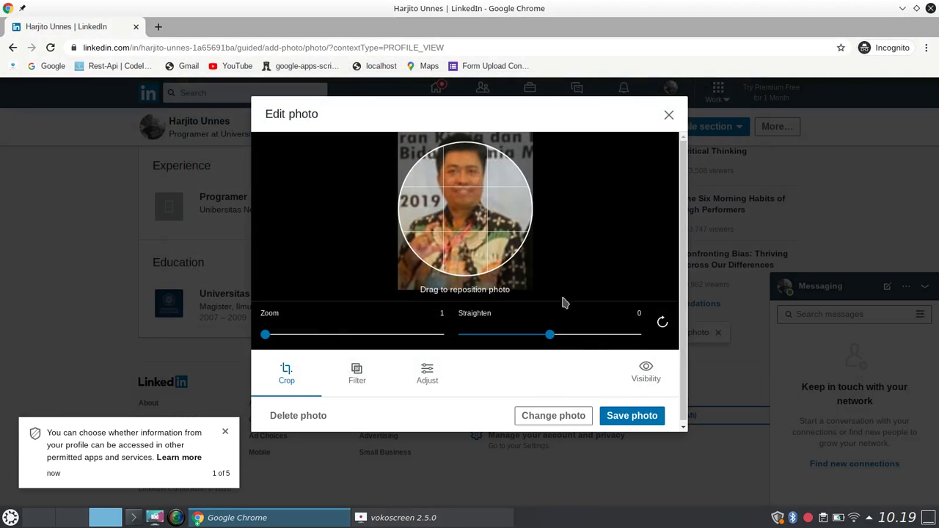
pyautogui.moveTo(474, 217); pyautogui.dragTo(479, 252)
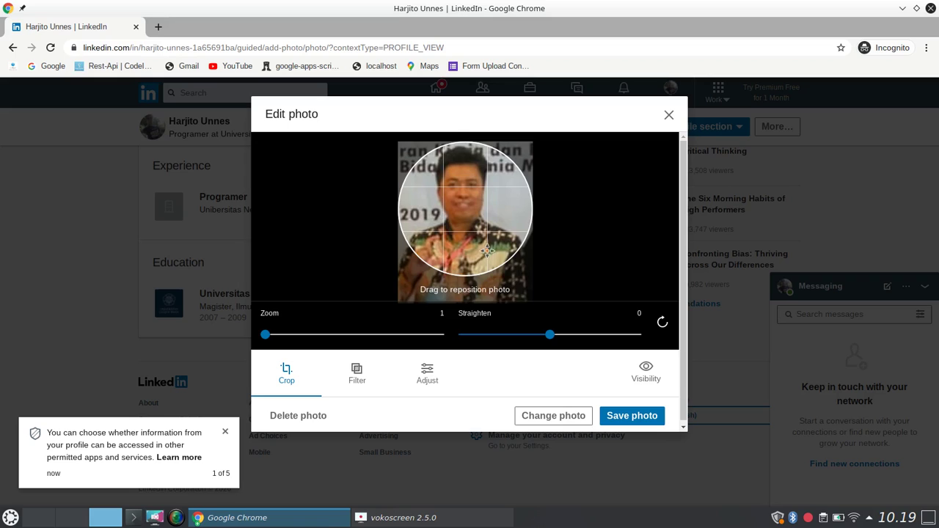
pyautogui.click(644, 421)
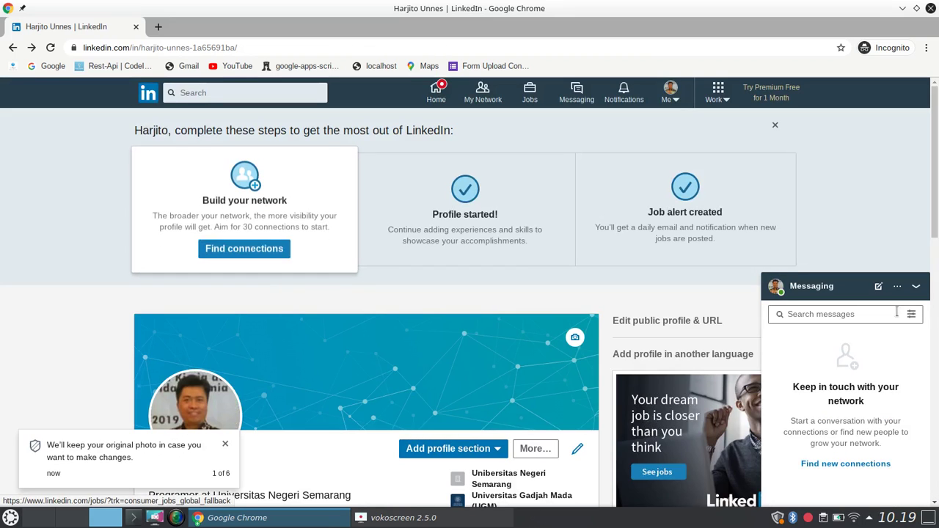
# Select Python, Data Structures, JavaScript, Linux, Software Development and Computer Science from the suggested skills.
pyautogui.moveTo(936, 161); pyautogui.dragTo(937, 281)
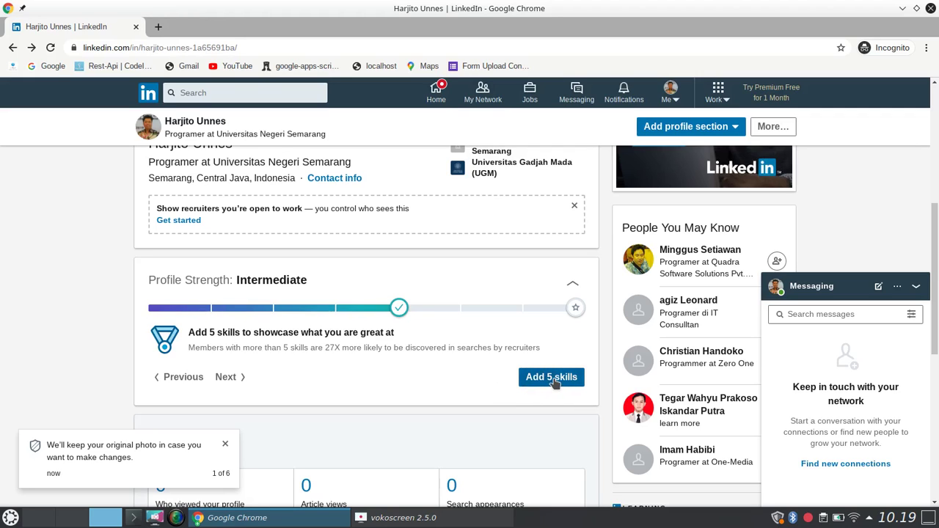
pyautogui.click(553, 379)
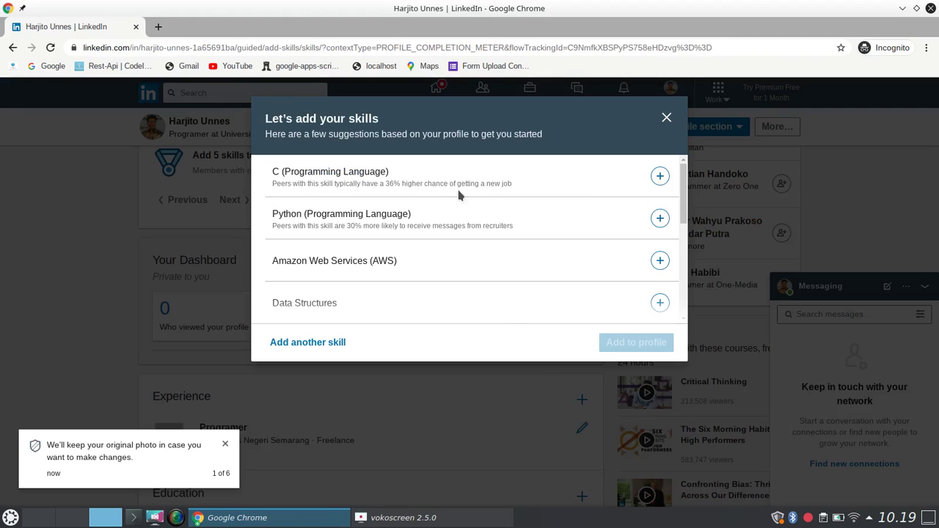
pyautogui.click(660, 219)
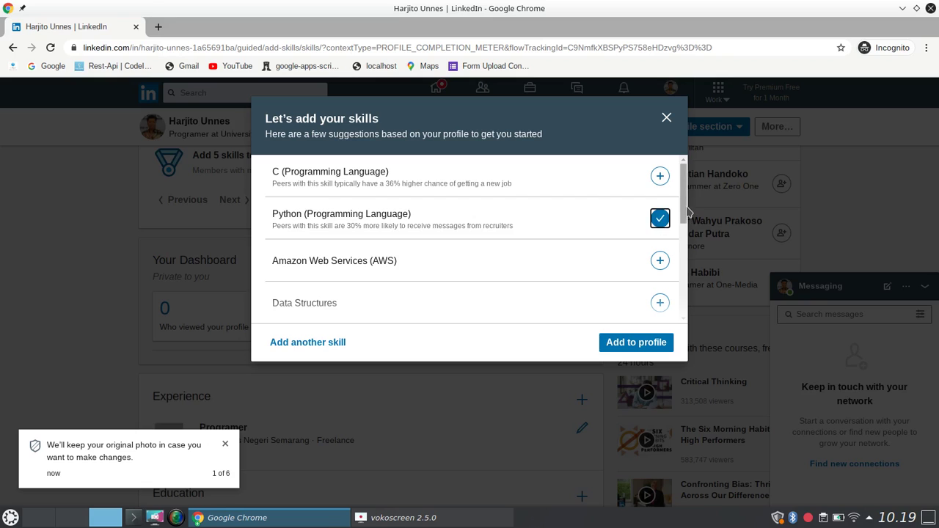
pyautogui.scroll(-1, 685, 203)
pyautogui.click(658, 253)
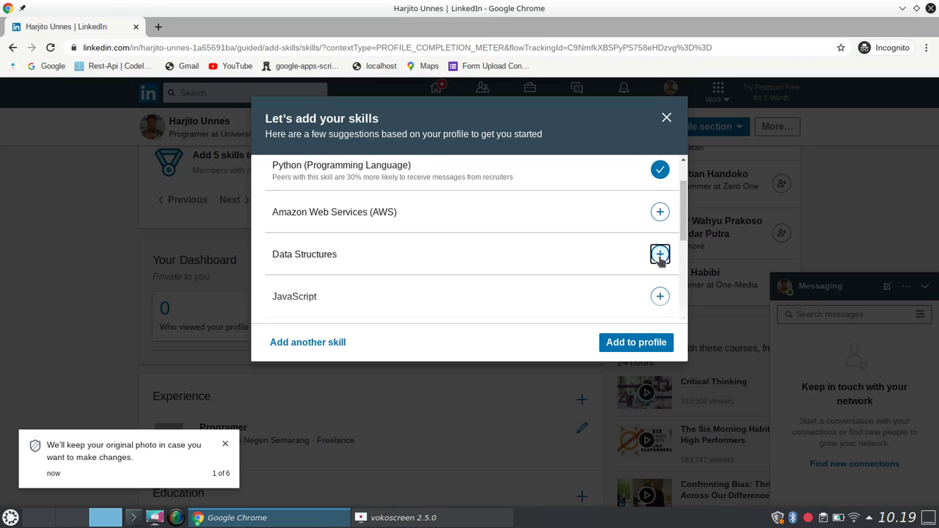
pyautogui.scroll(-1, 680, 218)
pyautogui.click(660, 241)
pyautogui.scroll(-3, 682, 244)
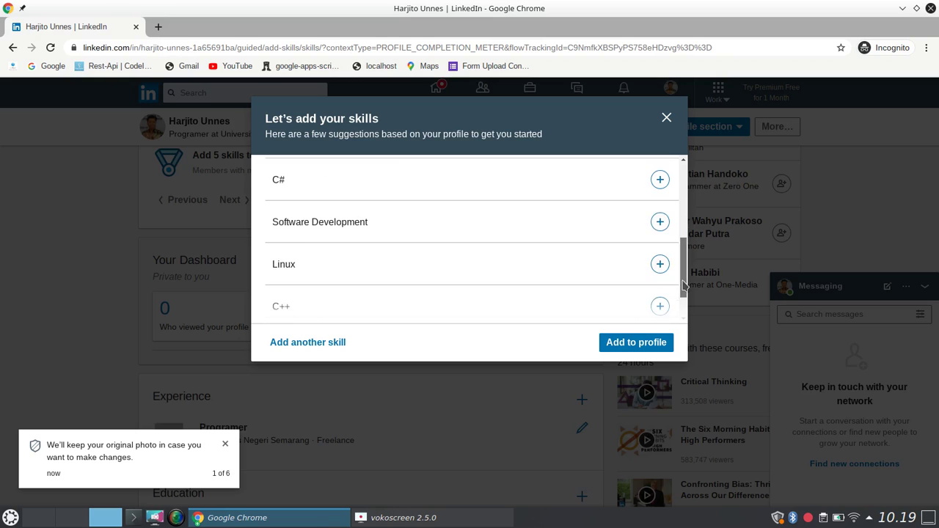
pyautogui.click(658, 255)
pyautogui.moveTo(683, 253); pyautogui.dragTo(683, 293)
pyautogui.click(660, 231)
pyautogui.click(660, 303)
# Add the six chosen skills to the profile and finish.
pyautogui.click(638, 343)
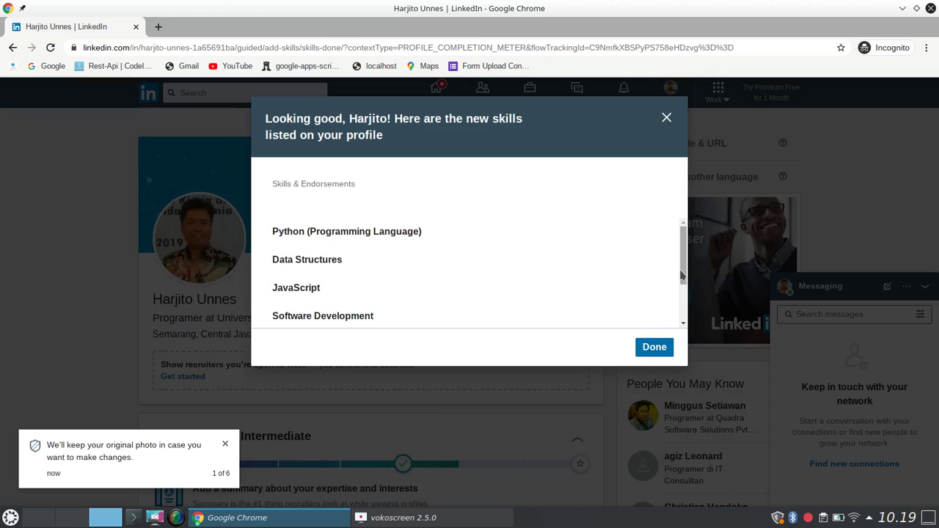
pyautogui.scroll(-1, 683, 274)
pyautogui.scroll(1, 686, 276)
pyautogui.moveTo(686, 276); pyautogui.dragTo(678, 254)
pyautogui.click(655, 347)
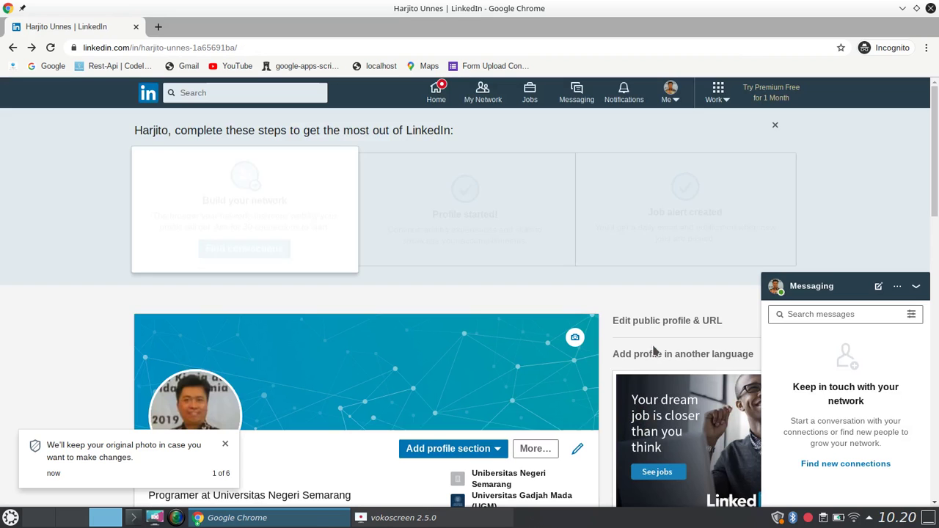
# Open the Add summary form from Profile Strength and place the cursor in the Summary box.
pyautogui.moveTo(935, 191); pyautogui.dragTo(937, 278)
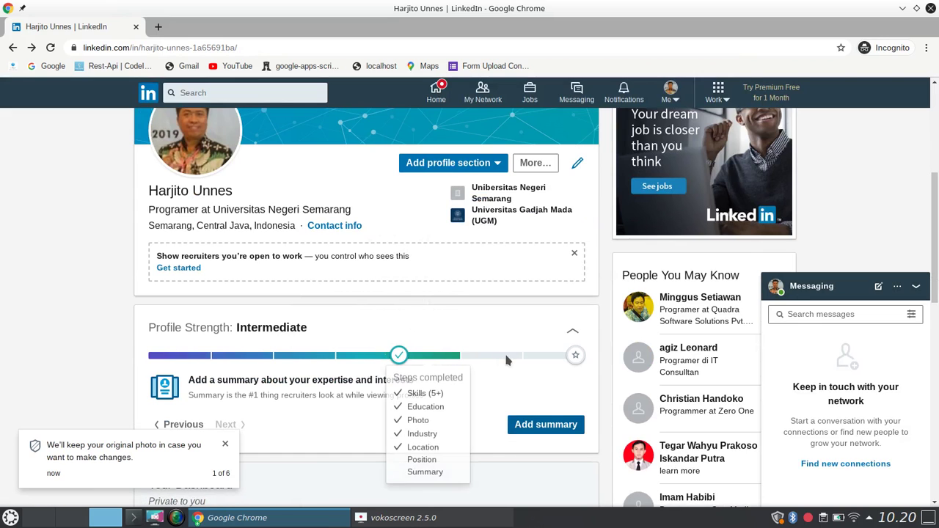
pyautogui.click(547, 425)
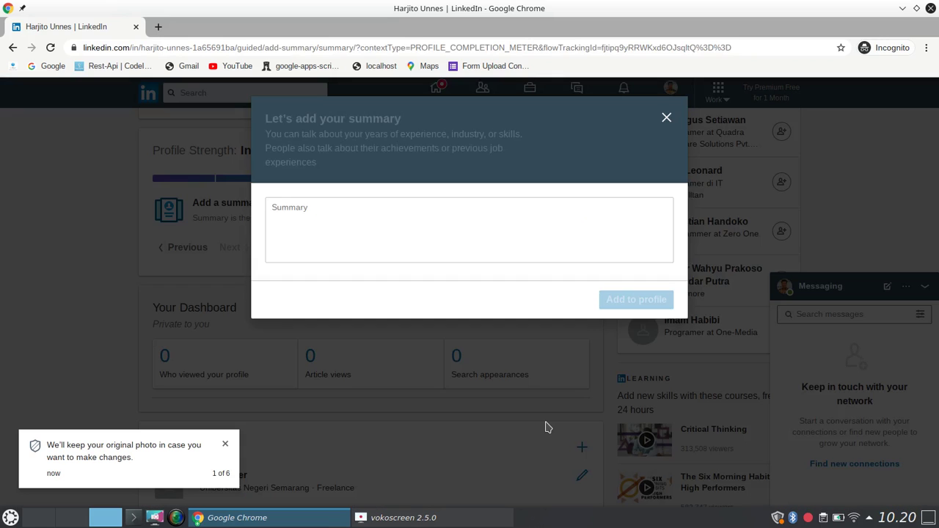
pyautogui.click(455, 219)
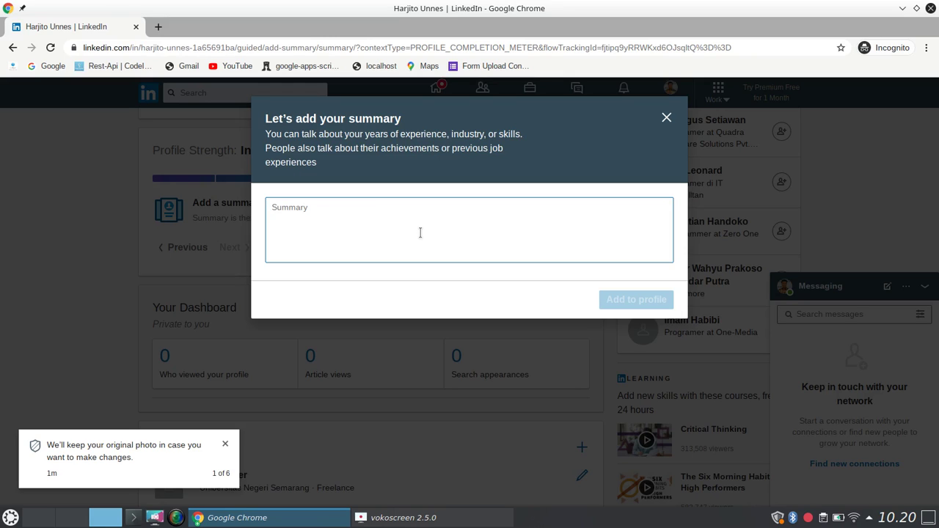
# Type the summary draft: JavaScript since 2005, Python, and Linux since 2010.
pyautogui.write('Mem')
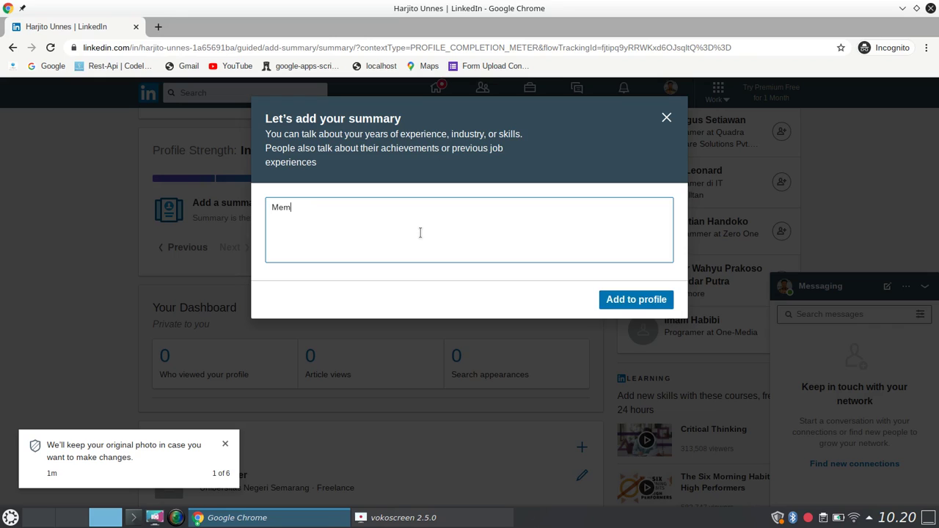
pyautogui.write('nguasaui Pemrograman jaw')
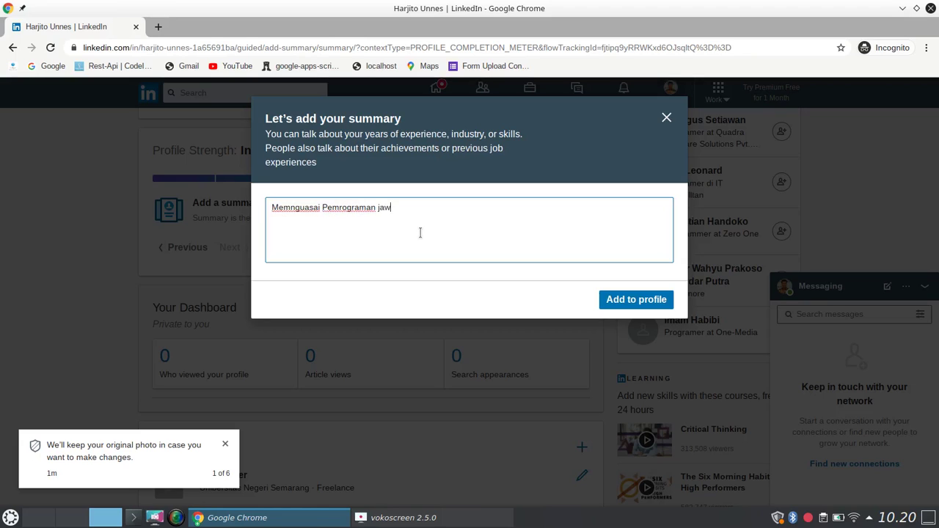
pyautogui.write('avsript sejak 2005, pyt')
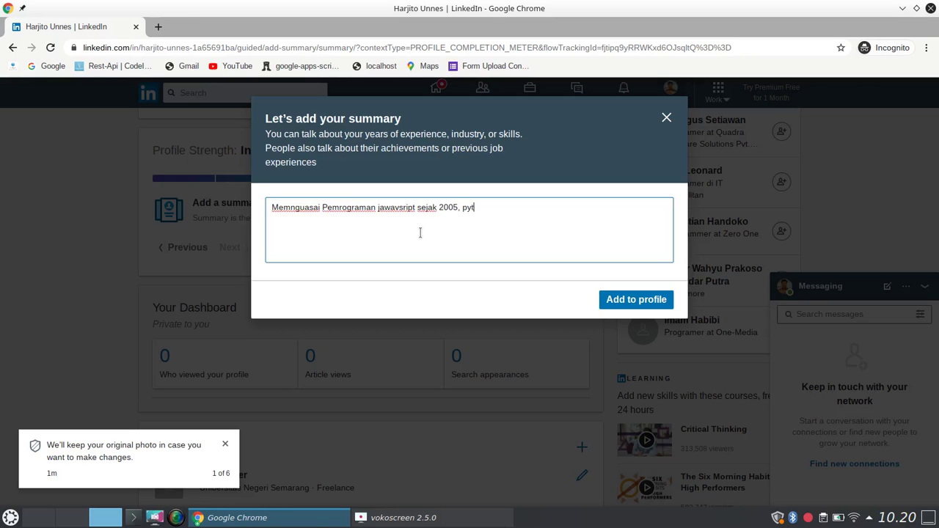
pyautogui.write('hon sejak 2')
pyautogui.write('00')
pyautogui.write('20')
pyautogui.write(', Linus')
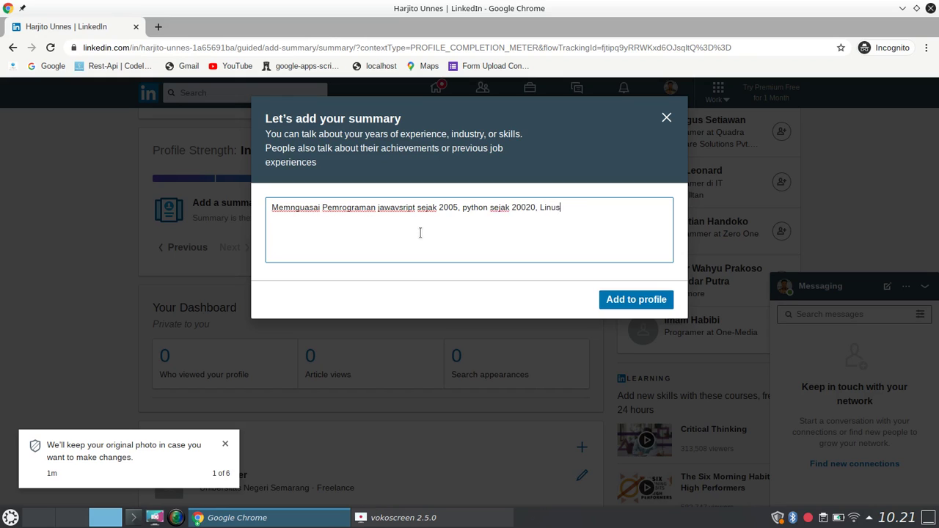
pyautogui.write(' sejak 2010')
# Fix the Python year to 2020, add the portfolio and UNNES-since-2005 sentences, and save.
pyautogui.hotkey('ctrl', 'Left')
pyautogui.press('BackSpace')
pyautogui.write('menhuasai python sejak 2020, ')
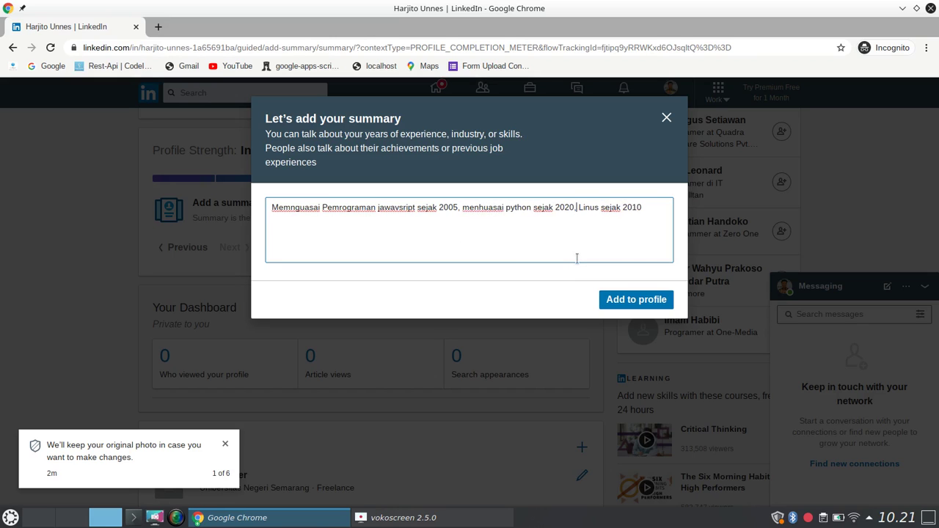
pyautogui.write('menguasai')
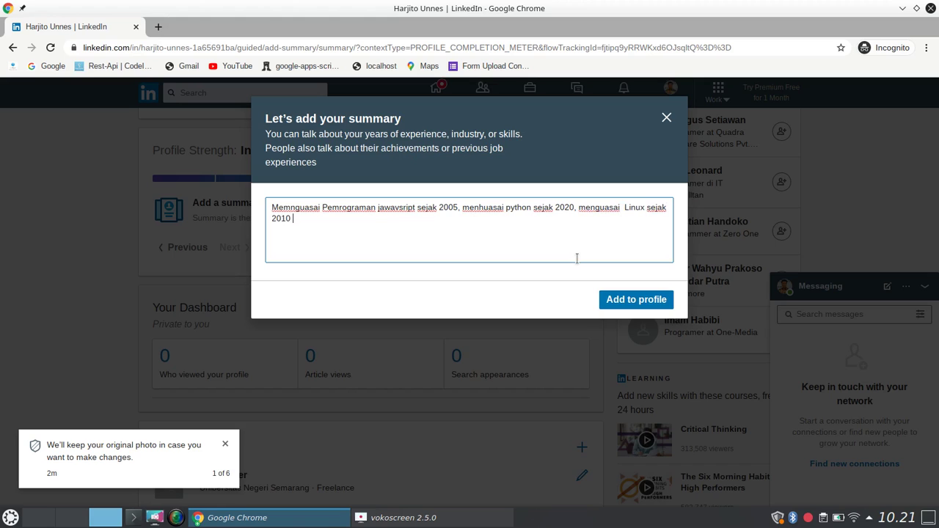
pyautogui.write('dan memiliki beberapa portofo')
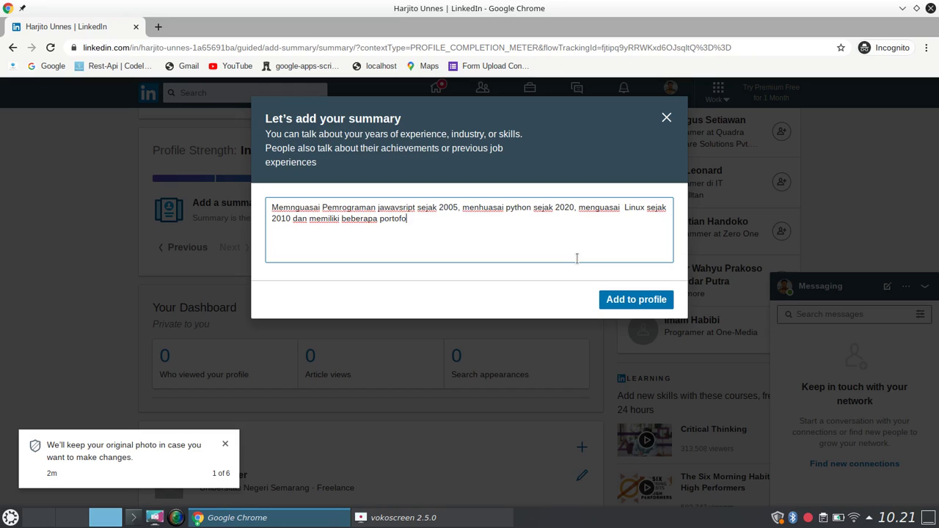
pyautogui.write('lio di bidang tersebut. k')
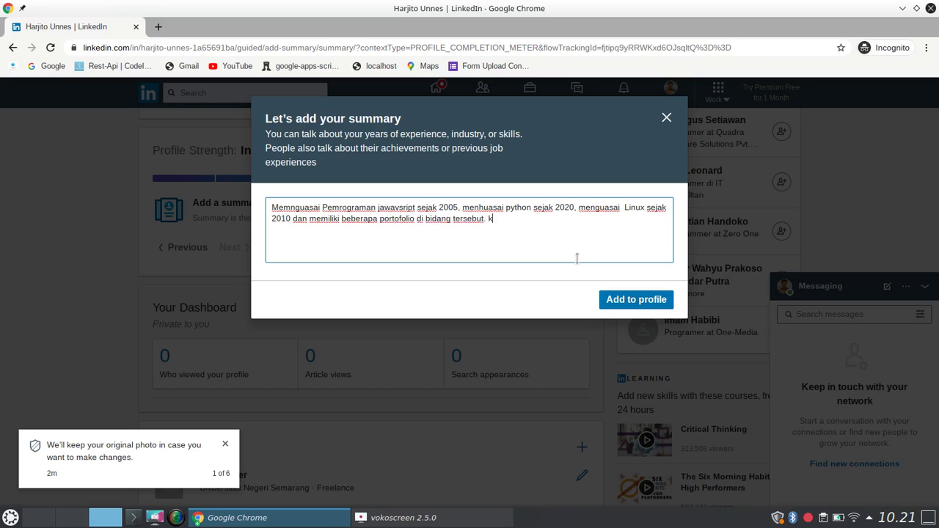
pyautogui.write('bekerja d')
pyautogui.write('i UNNES sej')
pyautogui.write('ak 2005')
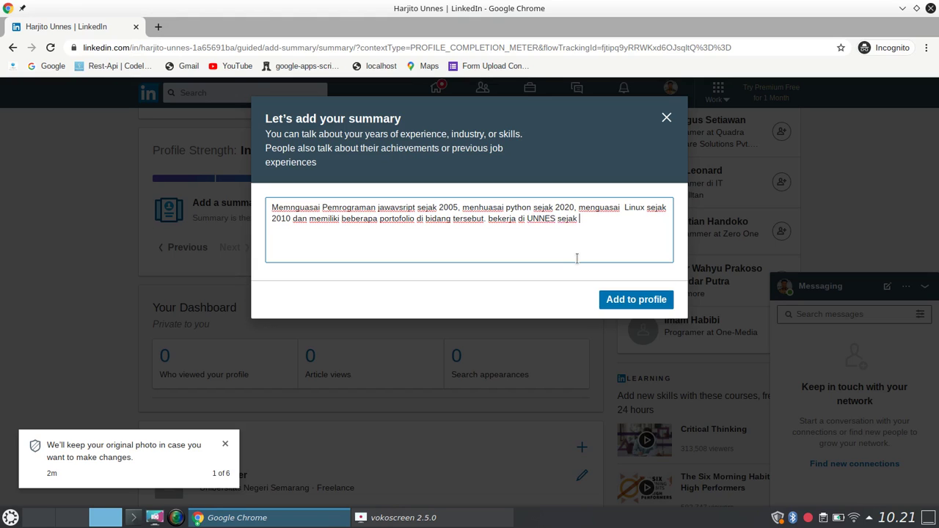
pyautogui.write('.')
pyautogui.click(630, 311)
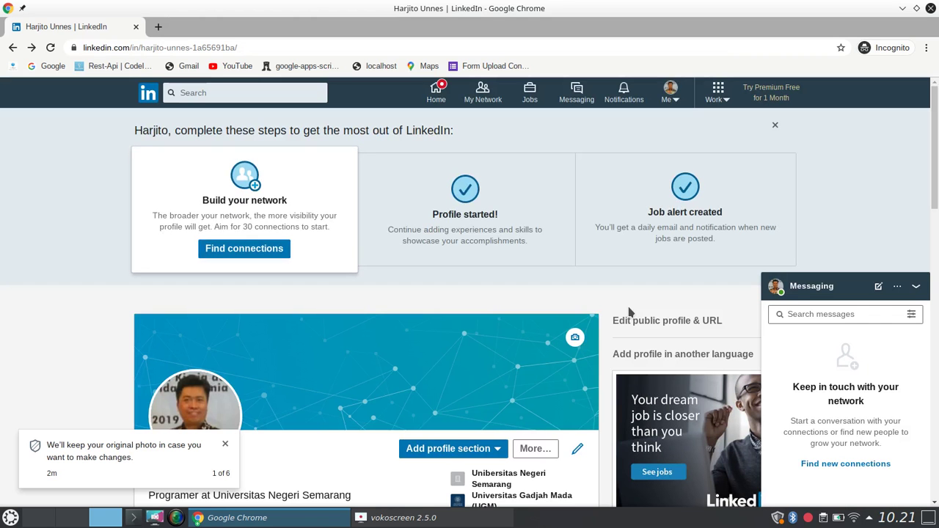
# Give the Programer position a start date of January 2005.
pyautogui.scroll(-3, 937, 228)
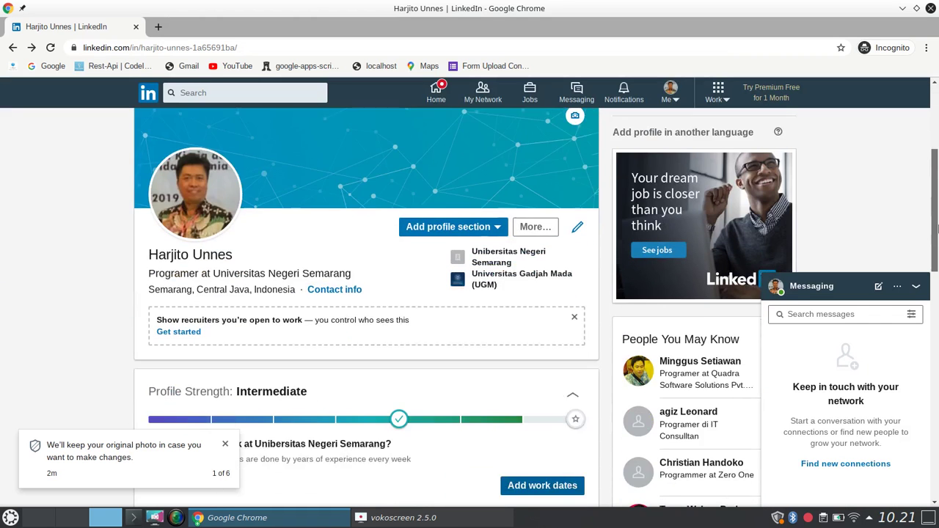
pyautogui.moveTo(937, 229); pyautogui.dragTo(937, 256)
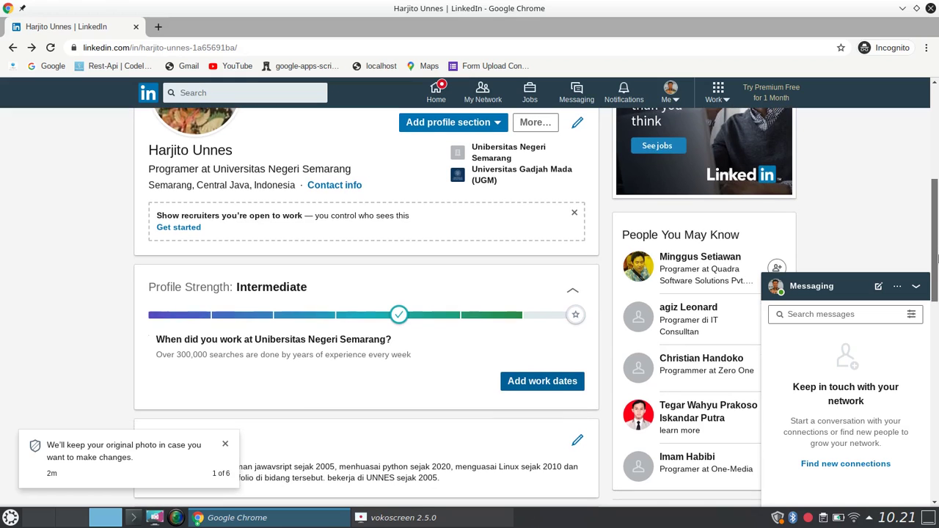
pyautogui.moveTo(501, 323)
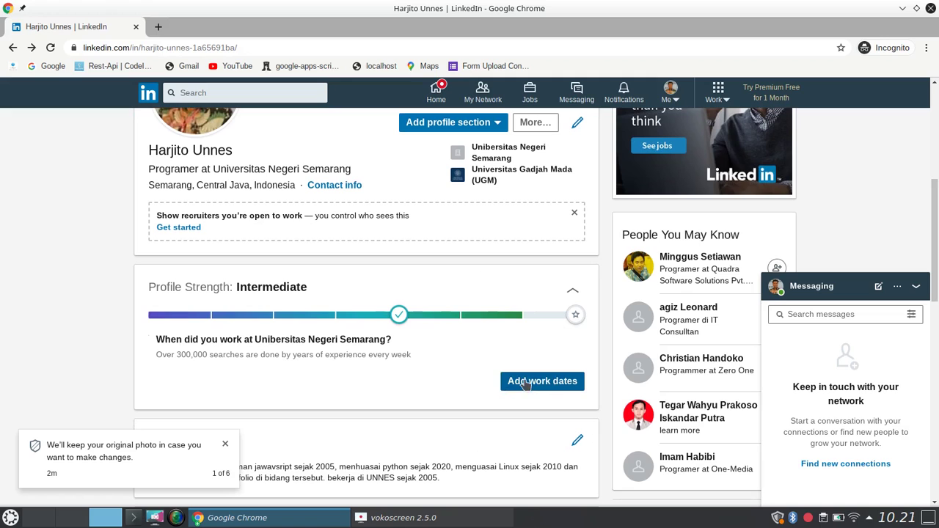
pyautogui.click(547, 388)
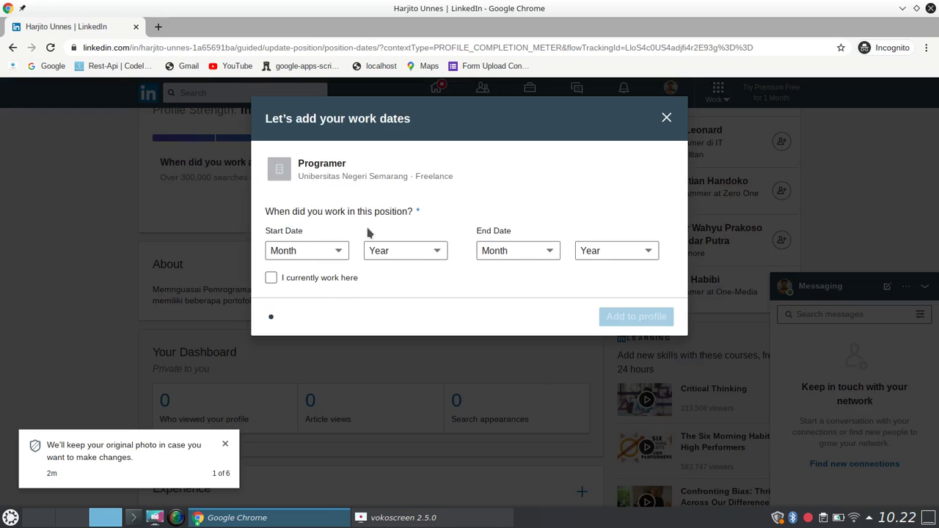
pyautogui.click(338, 253)
pyautogui.click(337, 253)
pyautogui.click(342, 251)
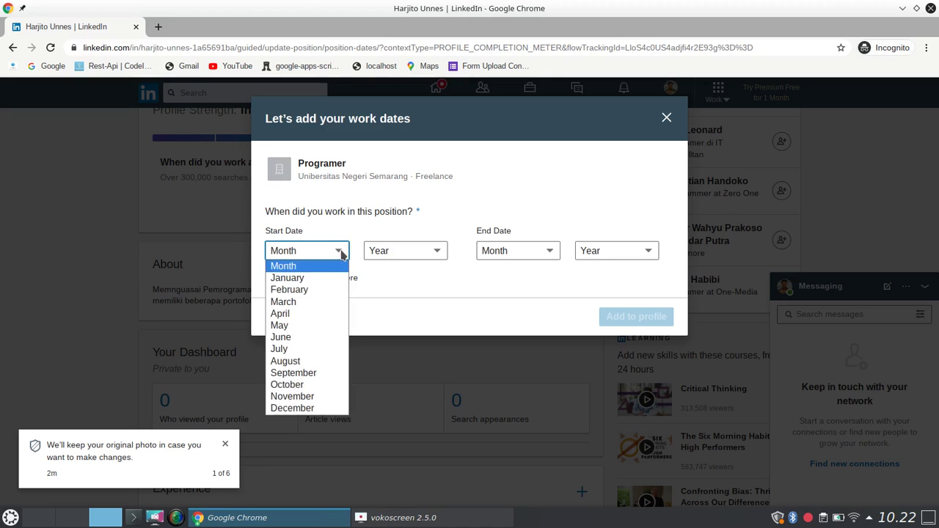
pyautogui.click(306, 282)
pyautogui.click(409, 255)
pyautogui.moveTo(443, 318); pyautogui.dragTo(440, 358)
pyautogui.click(398, 321)
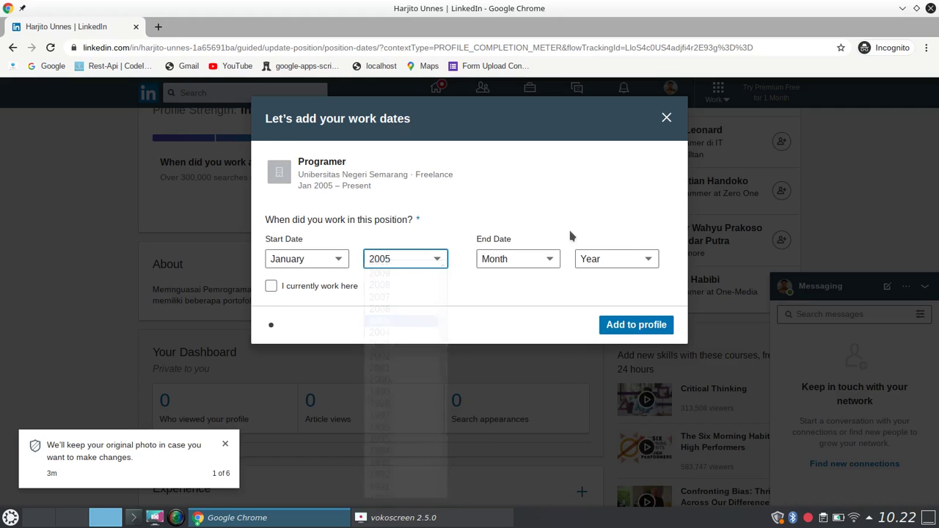
# Mark the position as current, keep E-learning as the industry, and save the work dates.
pyautogui.click(526, 264)
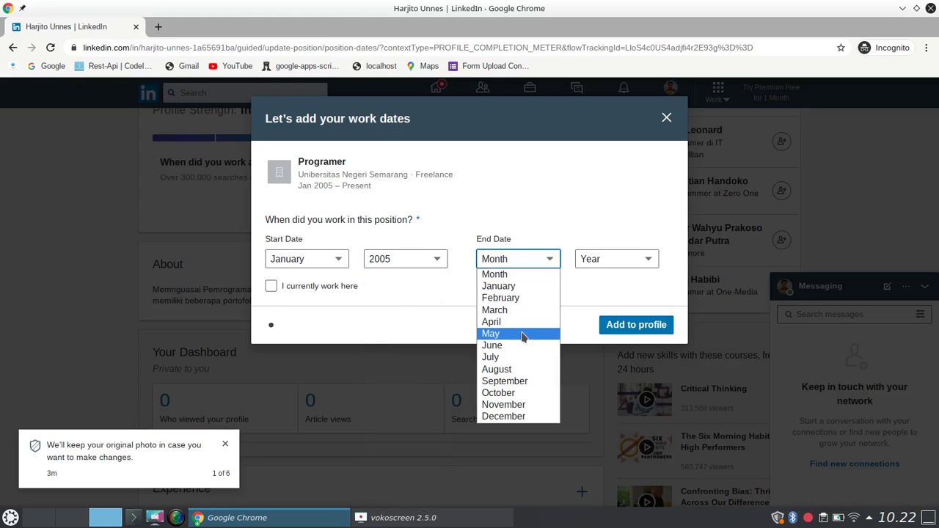
pyautogui.click(501, 394)
pyautogui.click(591, 259)
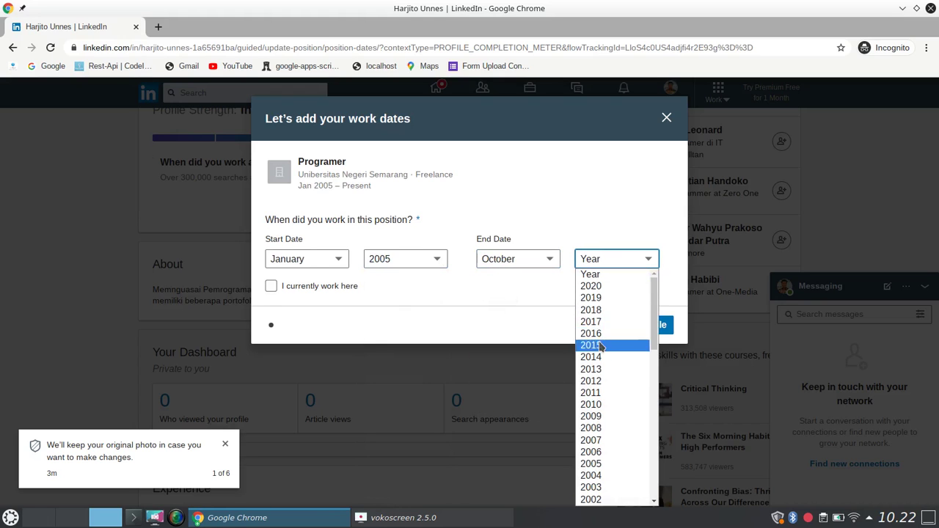
pyautogui.click(603, 286)
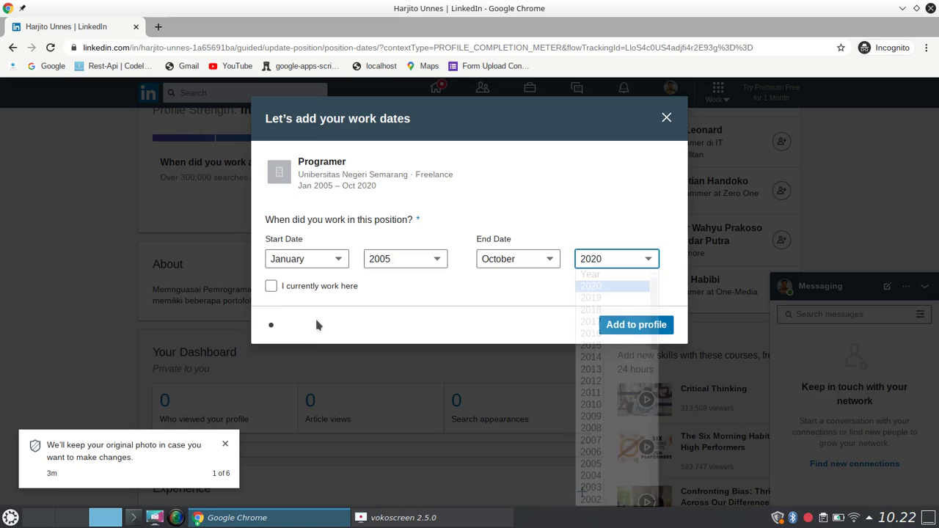
pyautogui.click(272, 286)
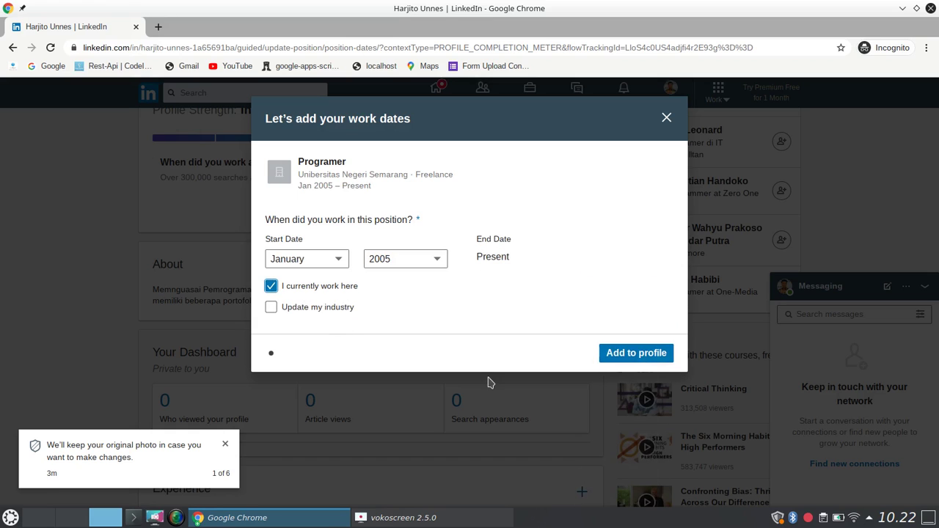
pyautogui.click(272, 308)
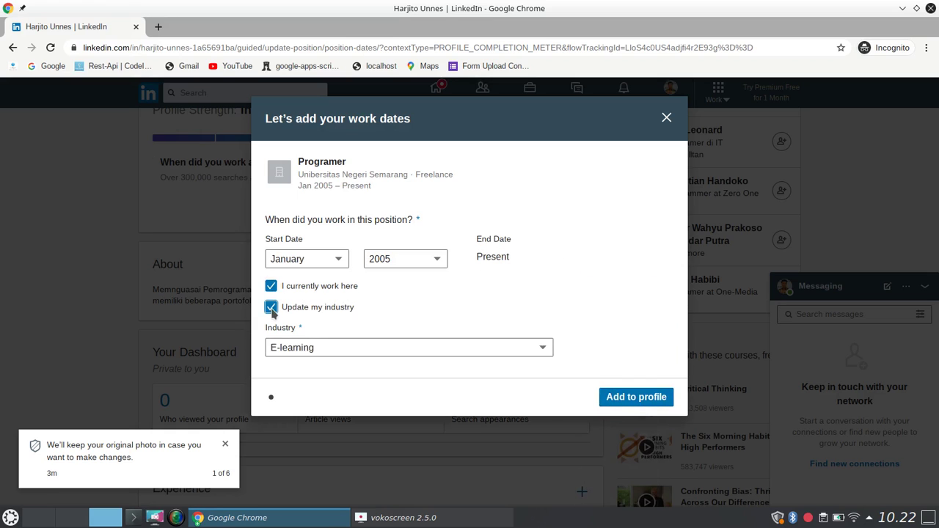
pyautogui.click(483, 350)
pyautogui.click(478, 330)
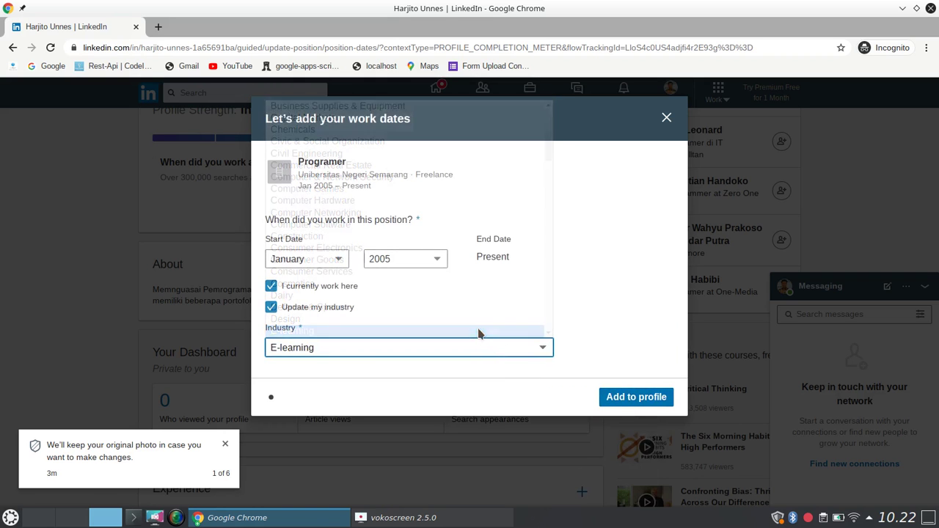
pyautogui.click(634, 400)
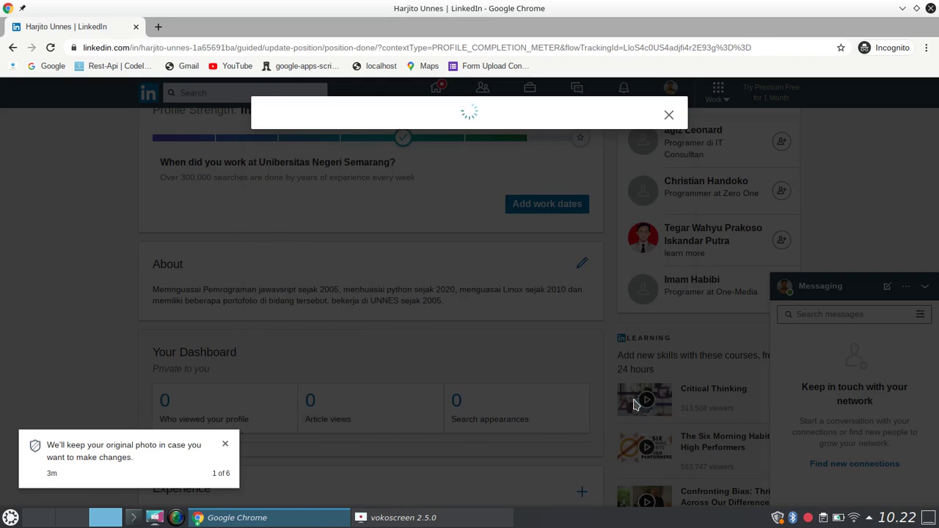
# Close the position-updated and All-Star dialogs and scroll through the profile.
pyautogui.click(654, 244)
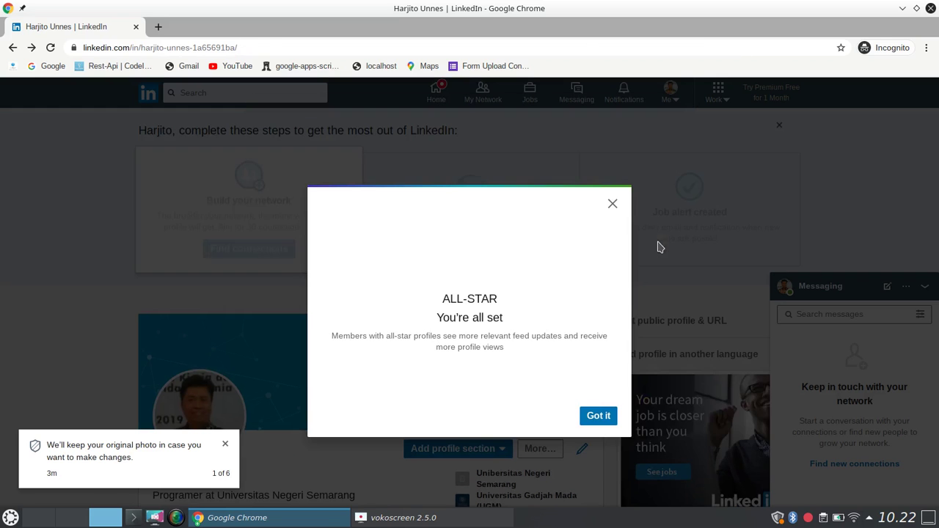
pyautogui.click(598, 416)
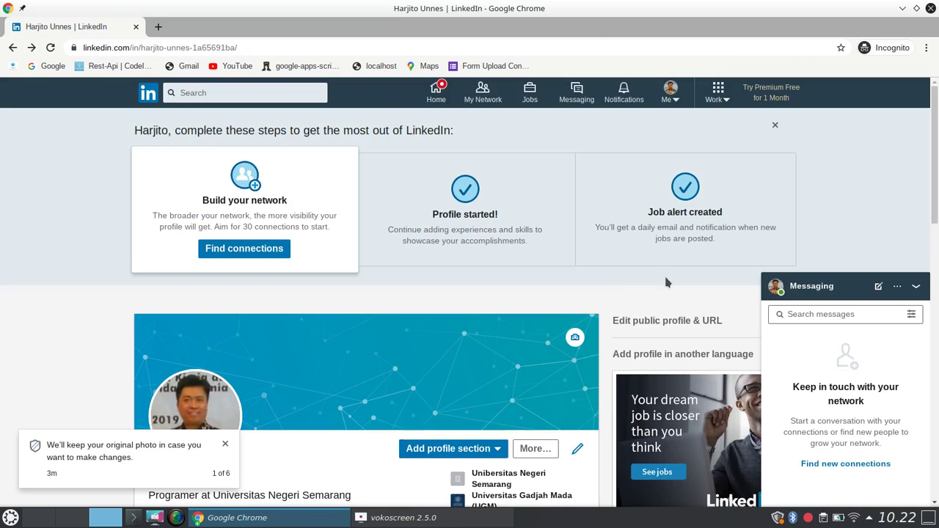
pyautogui.moveTo(936, 154); pyautogui.dragTo(934, 233)
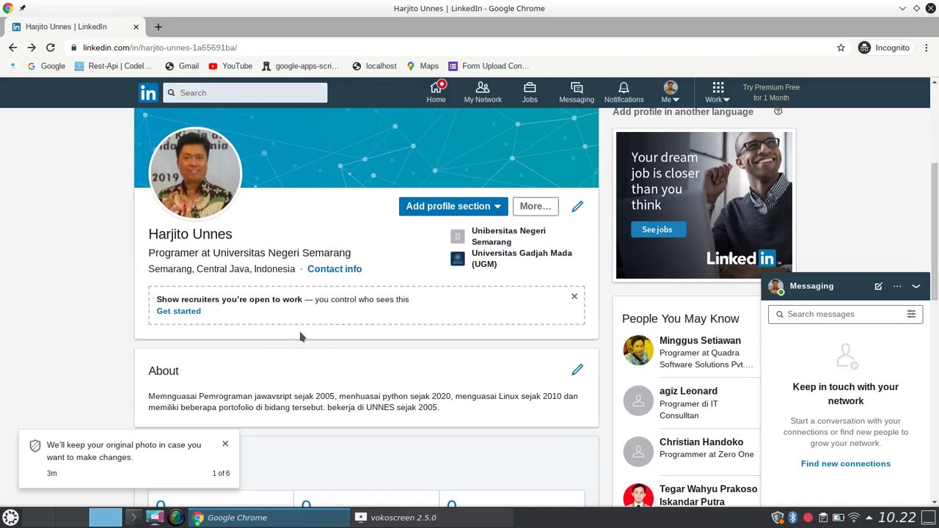
pyautogui.moveTo(936, 238); pyautogui.dragTo(936, 150)
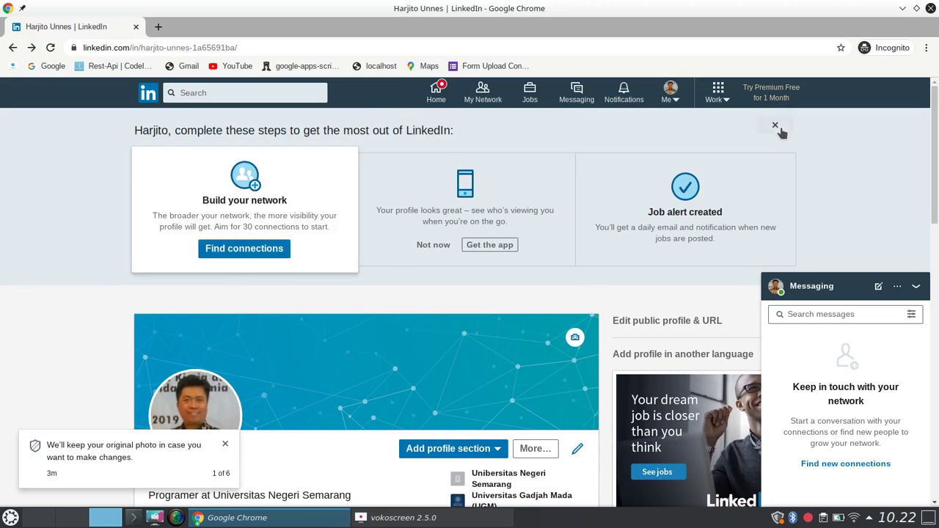
# Dismiss the 'complete these steps' banner, the privacy notices and the failed location-save error.
pyautogui.click(776, 126)
pyautogui.moveTo(937, 194); pyautogui.dragTo(937, 204)
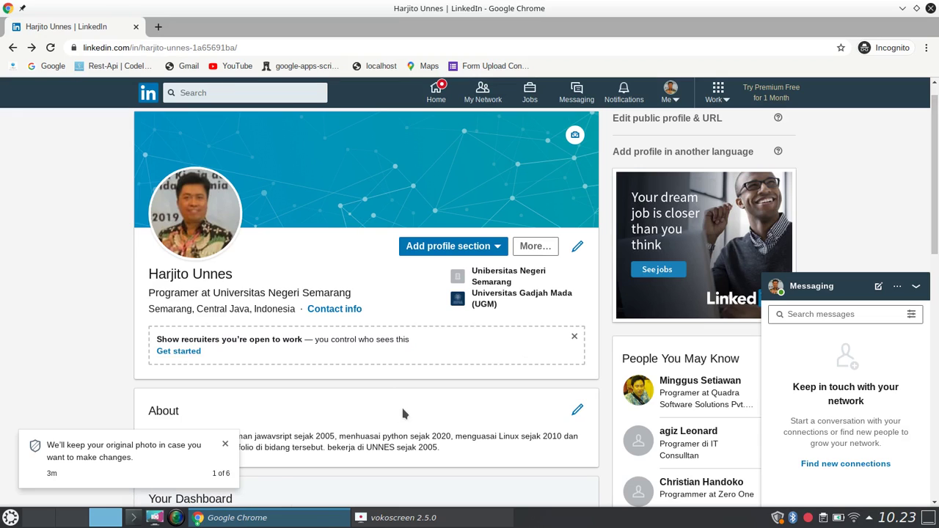
pyautogui.click(225, 444)
pyautogui.click(224, 434)
pyautogui.click(225, 446)
pyautogui.click(226, 443)
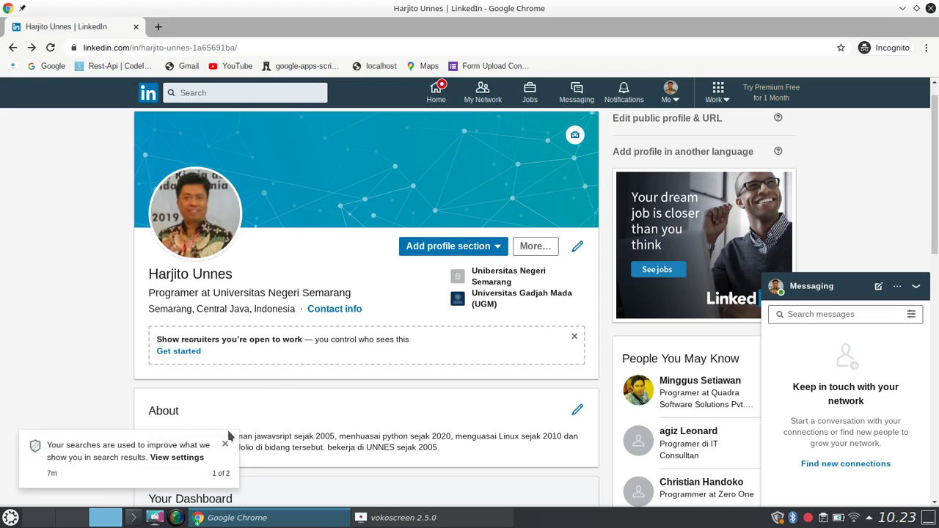
pyautogui.click(225, 444)
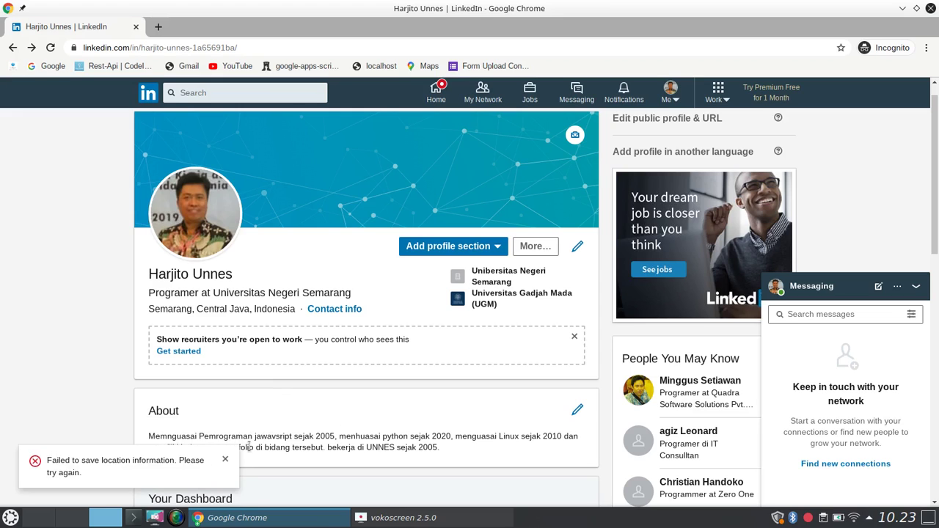
pyautogui.click(227, 459)
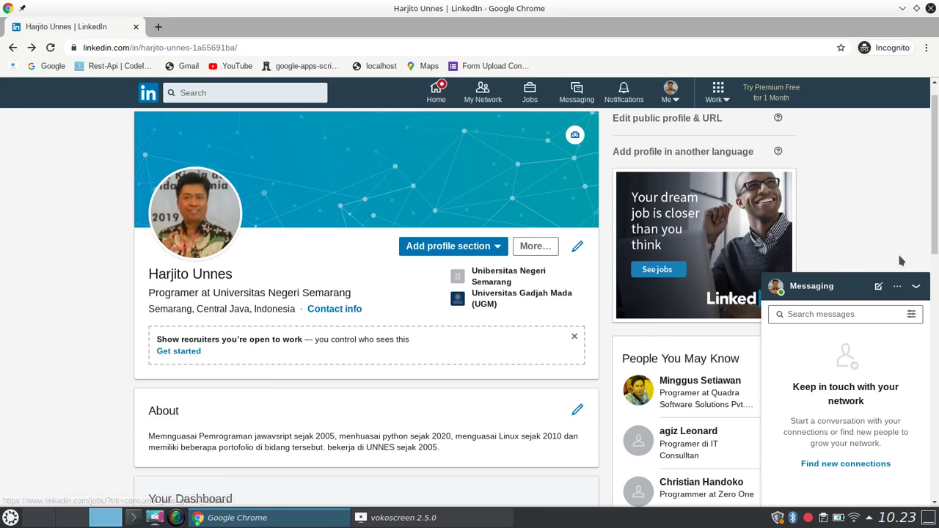
# Check that the Experience entry reads Jan 2005 – Present.
pyautogui.moveTo(936, 233); pyautogui.dragTo(936, 241)
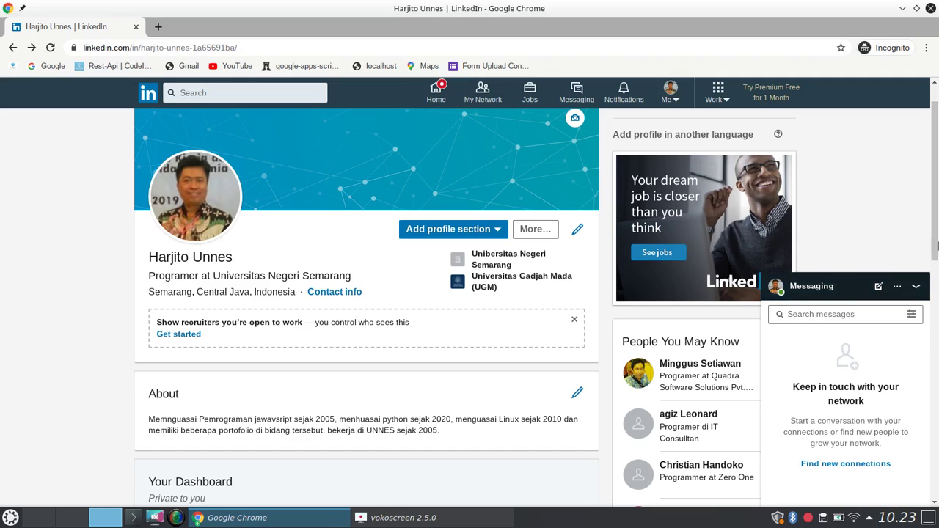
pyautogui.scroll(-3, 936, 270)
pyautogui.scroll(-3, 937, 270)
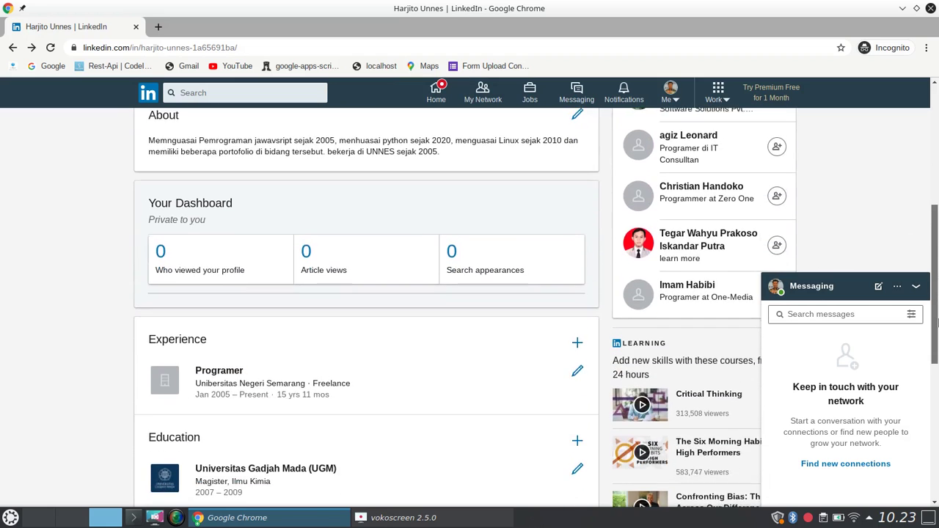
pyautogui.scroll(3, 937, 314)
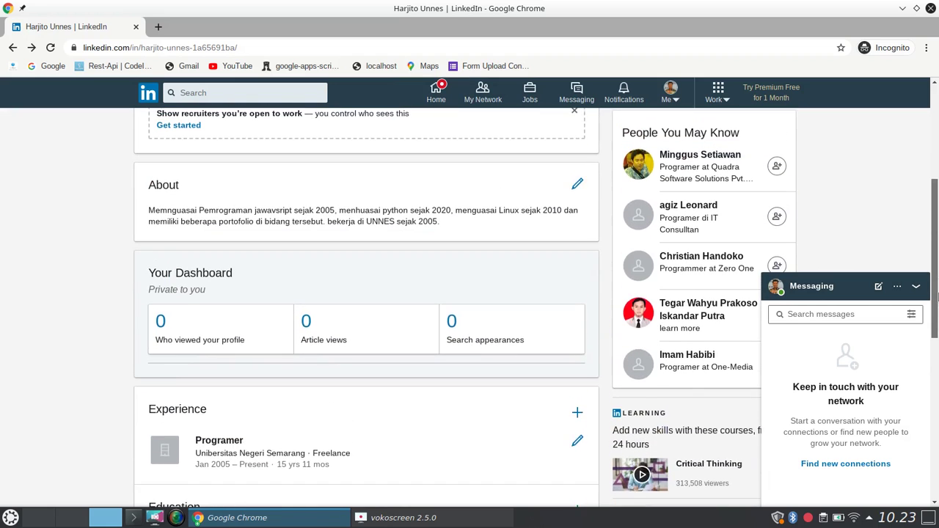
# Minimize the Messaging panel and return to the top of the profile.
pyautogui.click(916, 286)
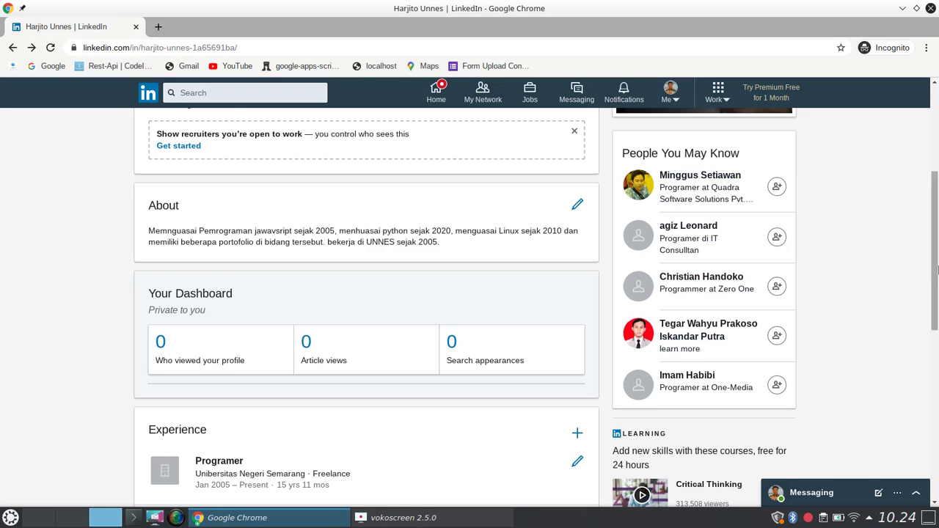
pyautogui.moveTo(936, 278); pyautogui.dragTo(937, 244)
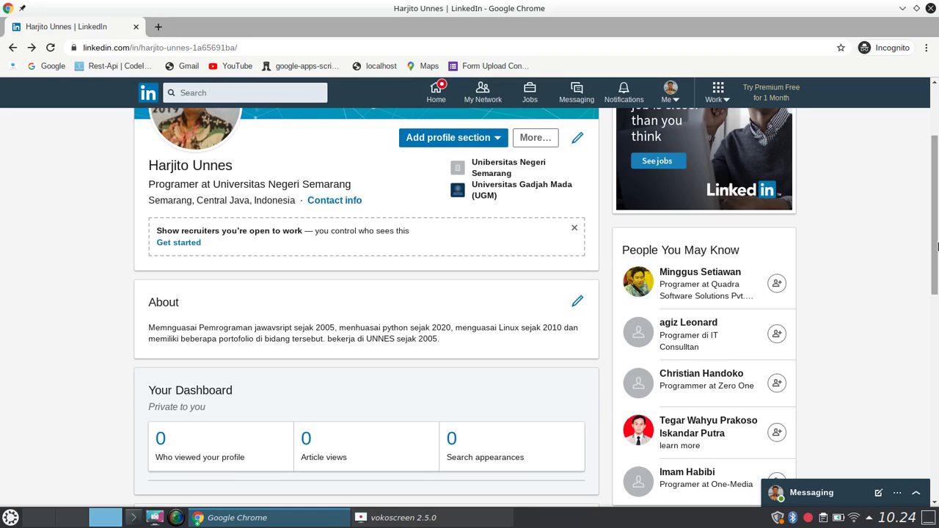
pyautogui.moveTo(936, 246); pyautogui.dragTo(934, 233)
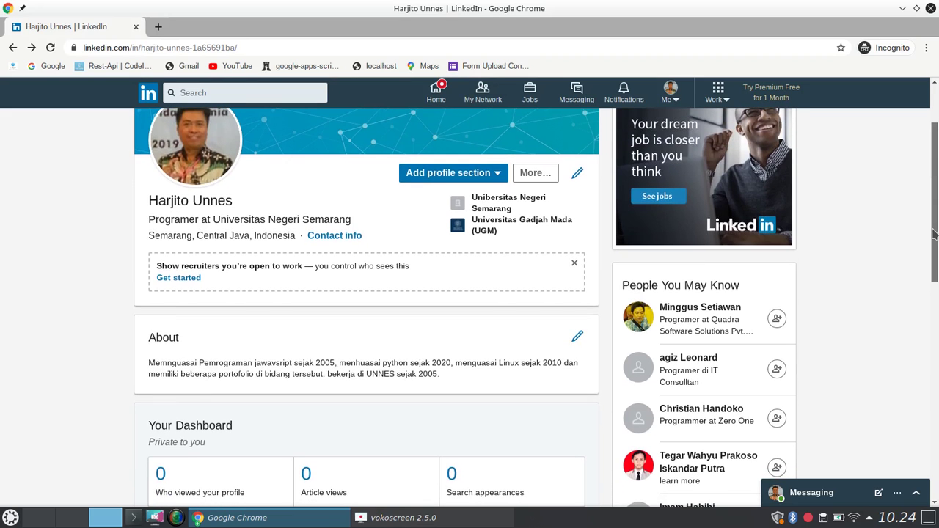
pyautogui.moveTo(935, 233); pyautogui.dragTo(930, 194)
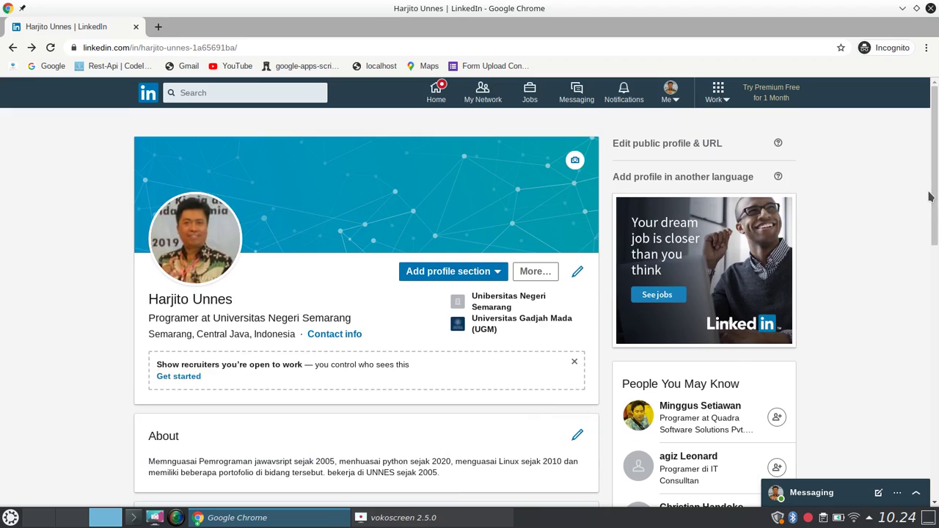